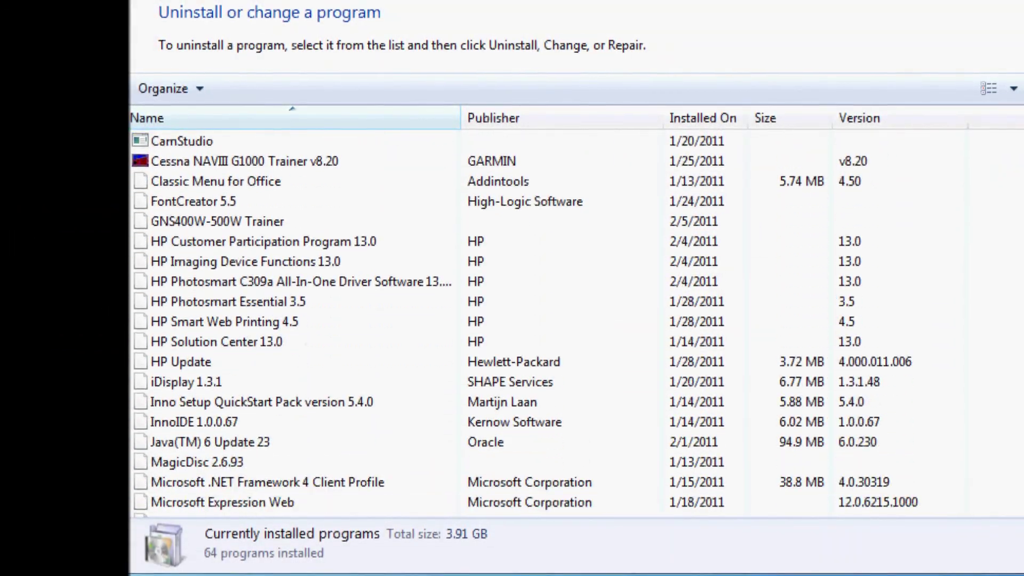
pyautogui.scroll(-3, 534, 320)
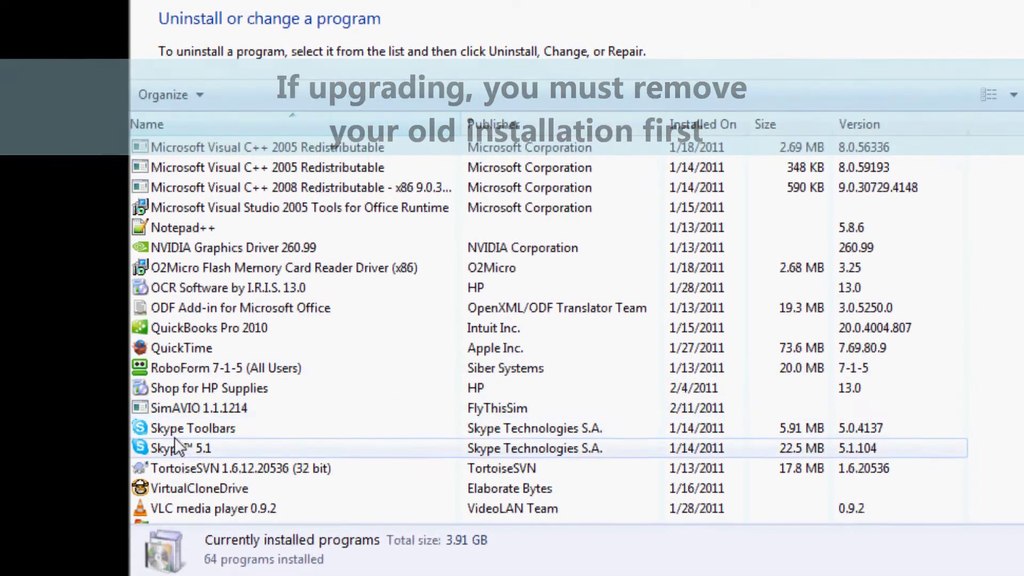
# - Uninstall SimAVIO 1.1.1214 from Programs and Features and acknowledge the removal message
pyautogui.doubleClick(240, 416)
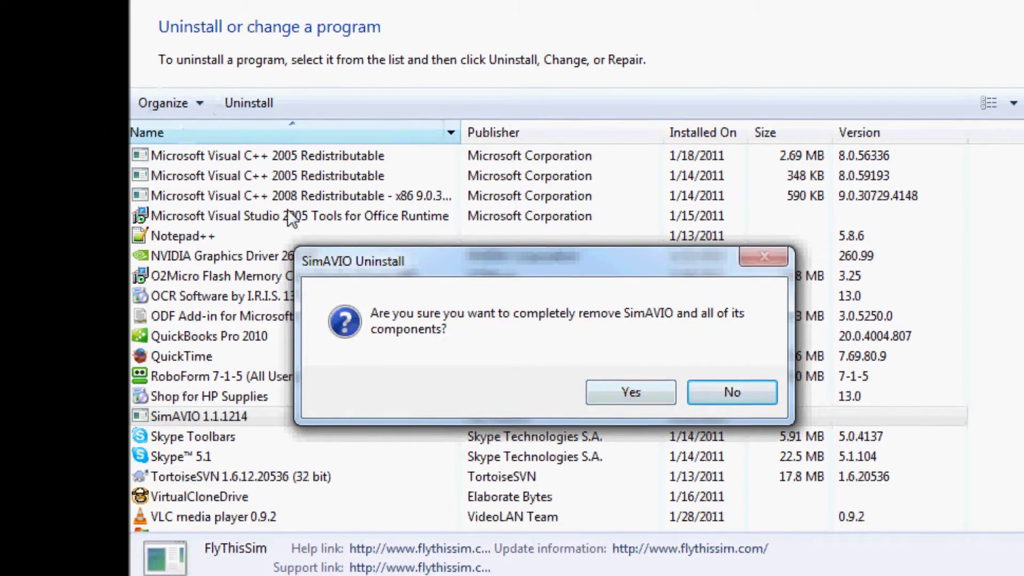
pyautogui.click(632, 397)
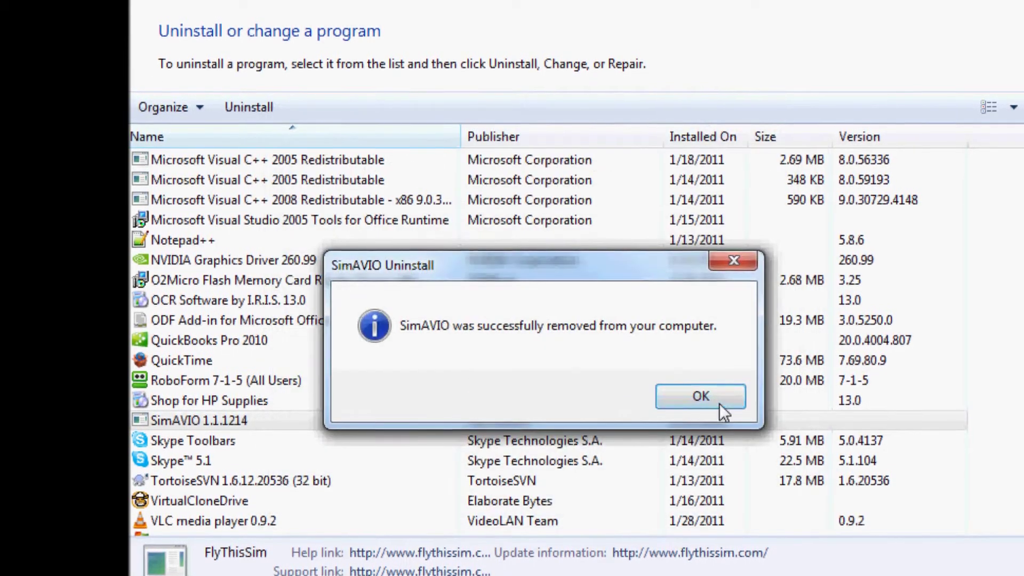
pyautogui.click(687, 400)
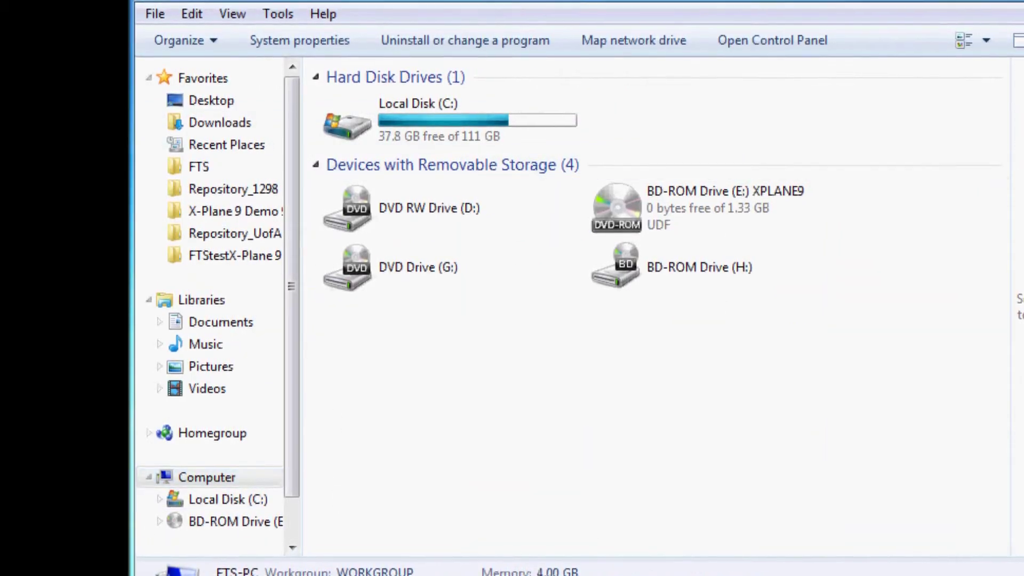
# - Open C:\Program Files and inspect the leftover SimAVIO1214 folder down to Panels\Cessna_FTS1000\FTS Panels
pyautogui.click(351, 122)
pyautogui.doubleClick(351, 123)
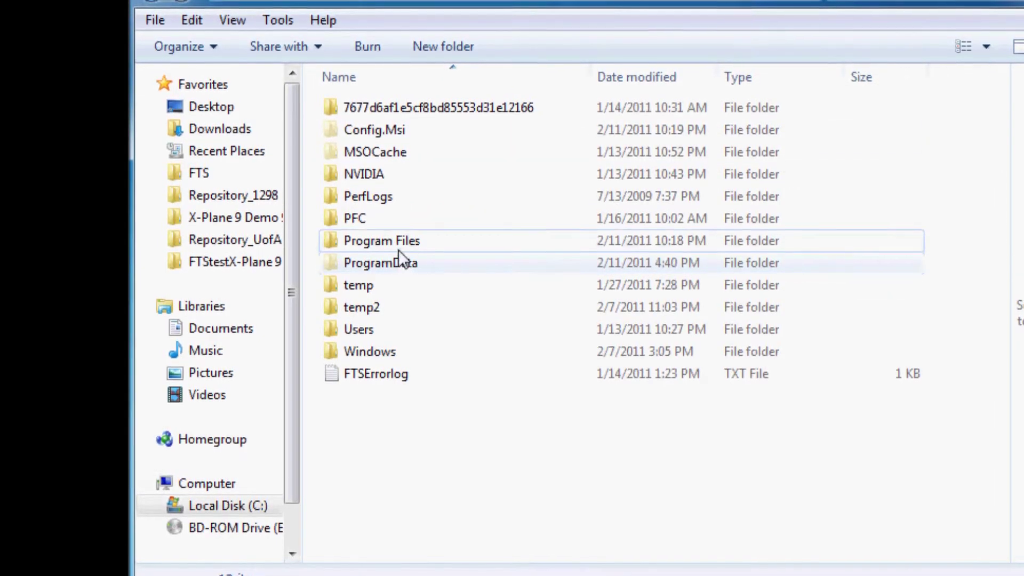
pyautogui.doubleClick(400, 244)
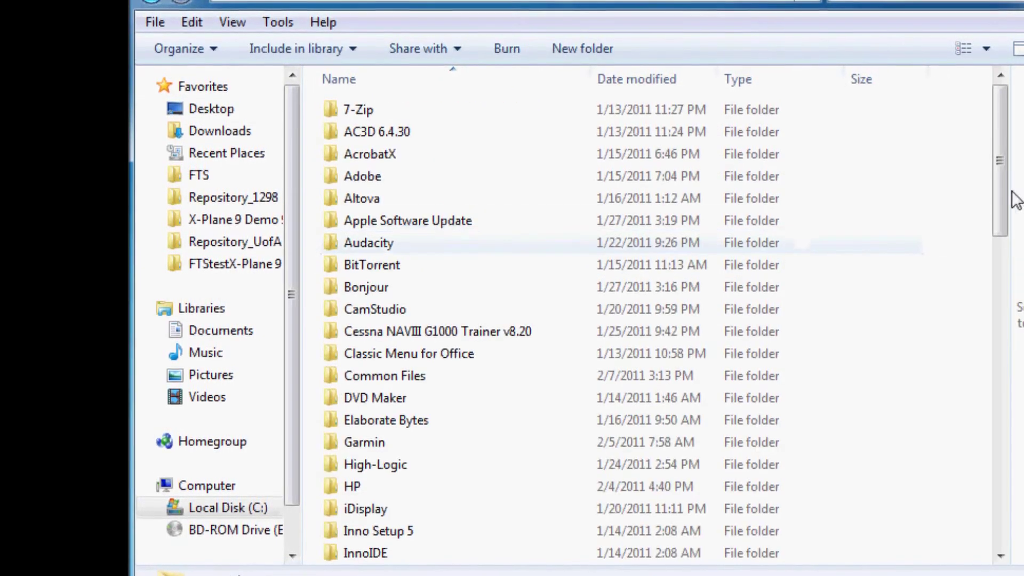
pyautogui.moveTo(1001, 184); pyautogui.dragTo(978, 421)
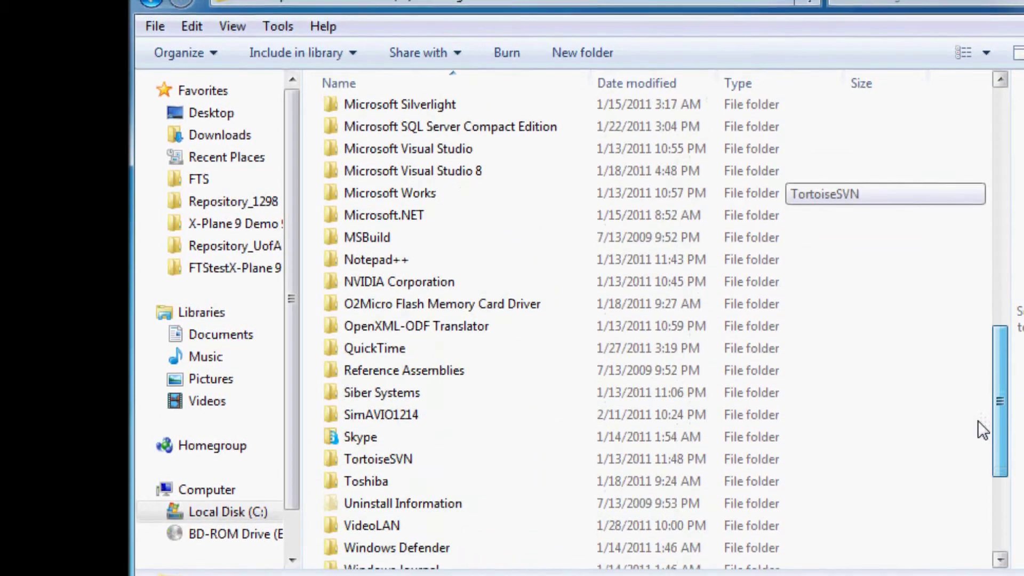
pyautogui.moveTo(388, 416)
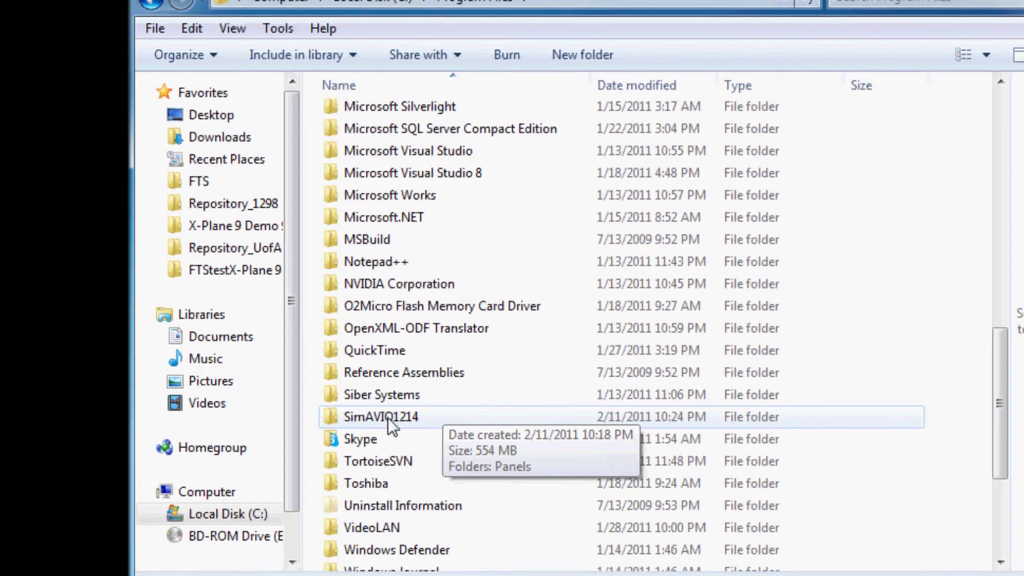
pyautogui.doubleClick(389, 418)
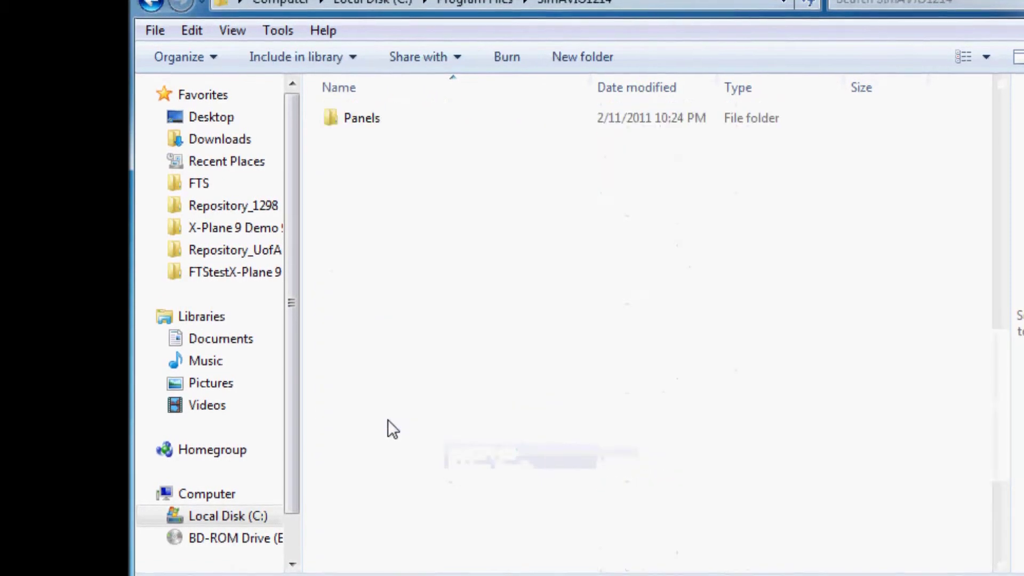
pyautogui.doubleClick(350, 128)
pyautogui.doubleClick(385, 127)
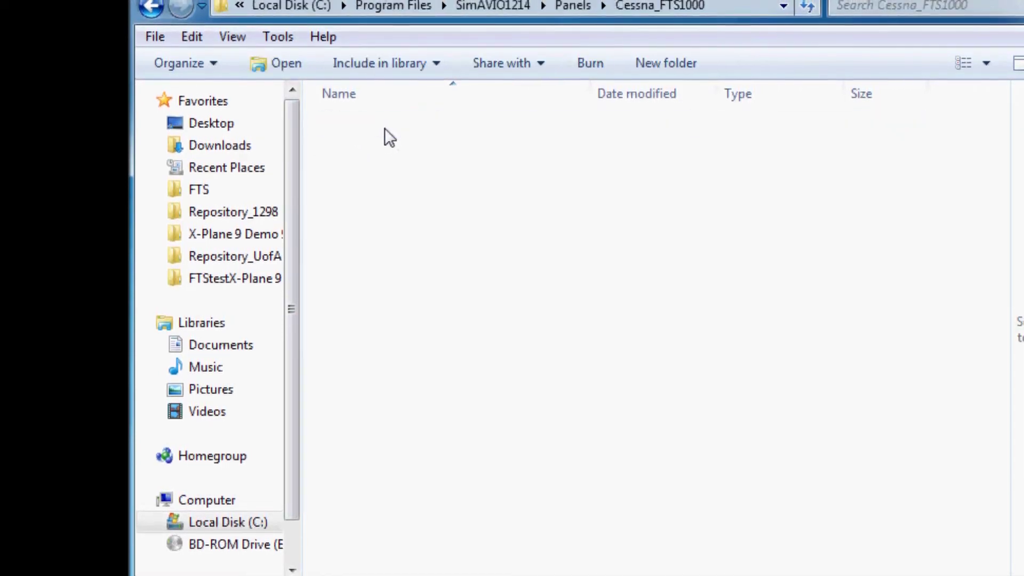
pyautogui.doubleClick(390, 127)
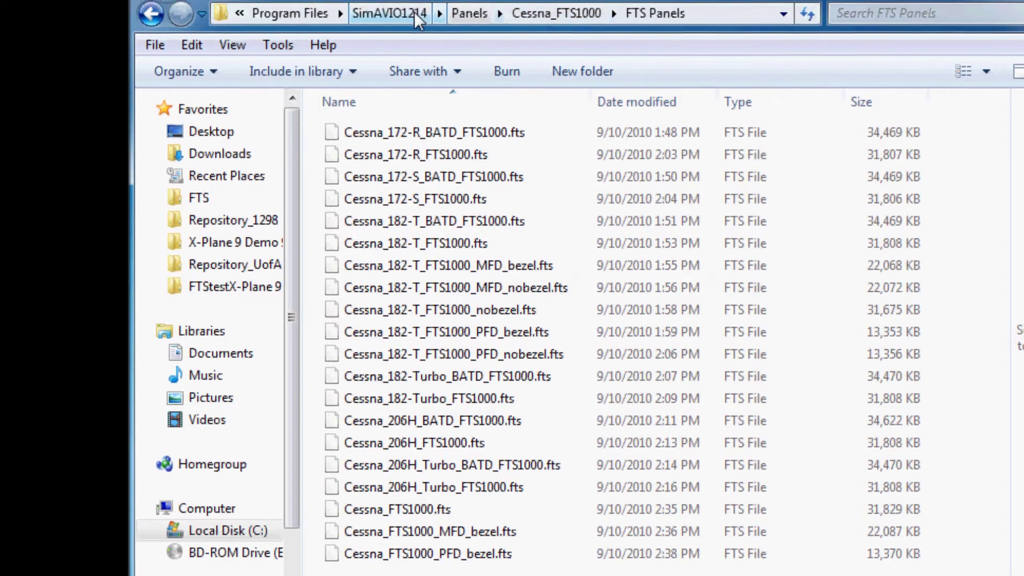
# - Move the SimAVIO1214 folder to the Recycle Bin, then go to X-Plane 9 Demo 9.65
pyautogui.click(341, 15)
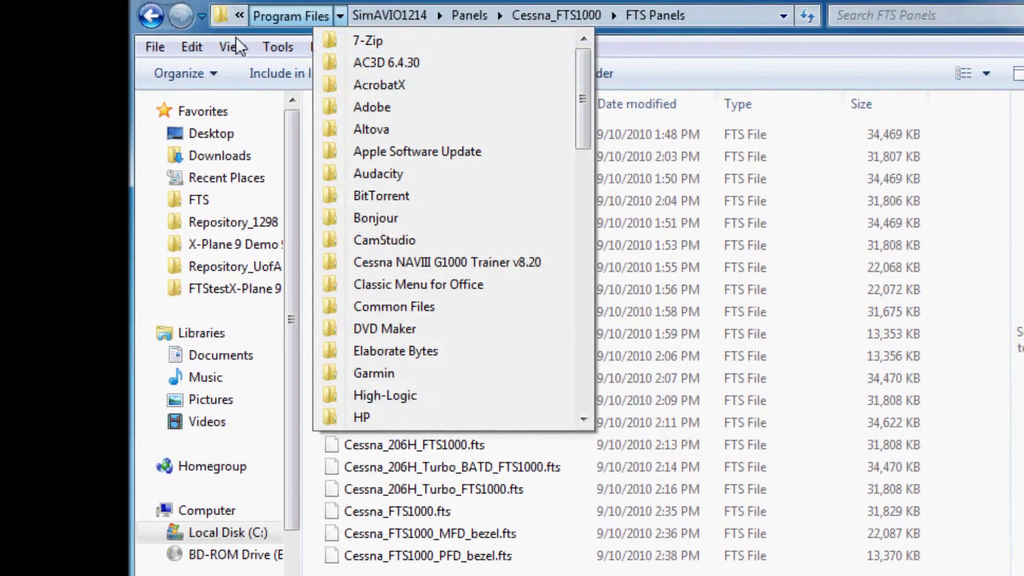
pyautogui.click(277, 15)
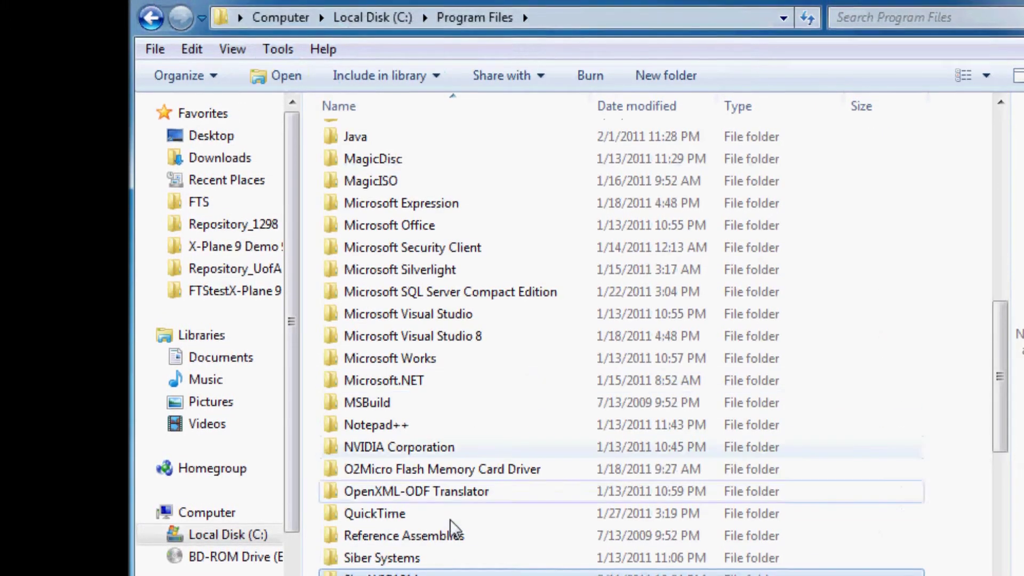
pyautogui.press('Delete')
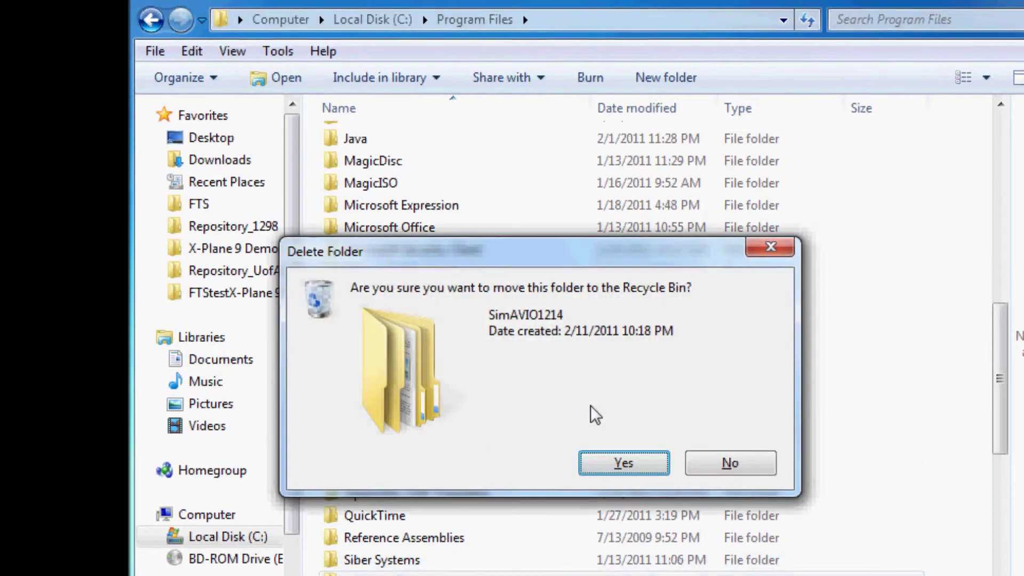
pyautogui.click(623, 465)
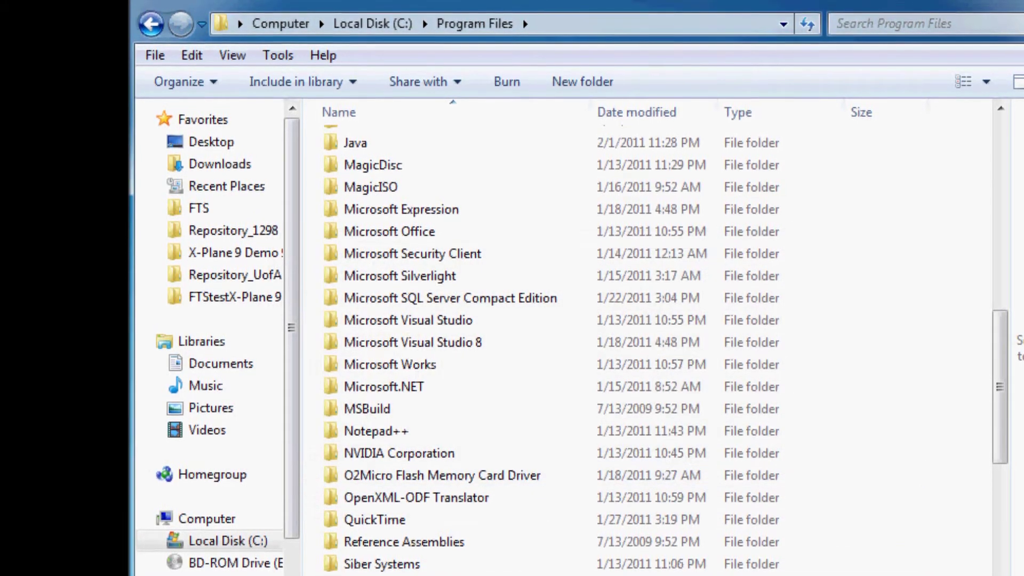
pyautogui.click(233, 253)
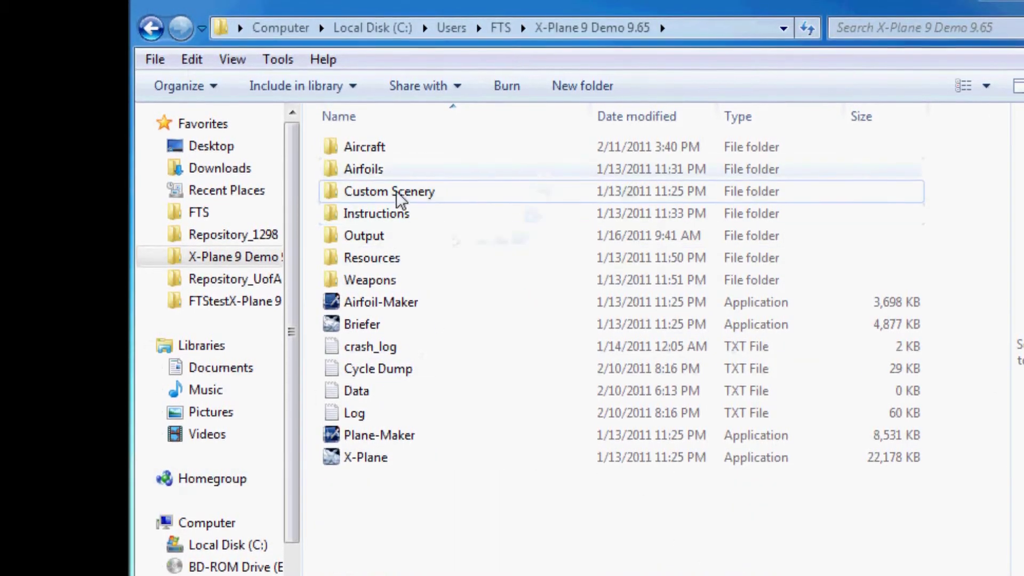
# - Open the Aircraft folder in X-Plane 9 Demo 9.65 to review its contents
pyautogui.doubleClick(378, 157)
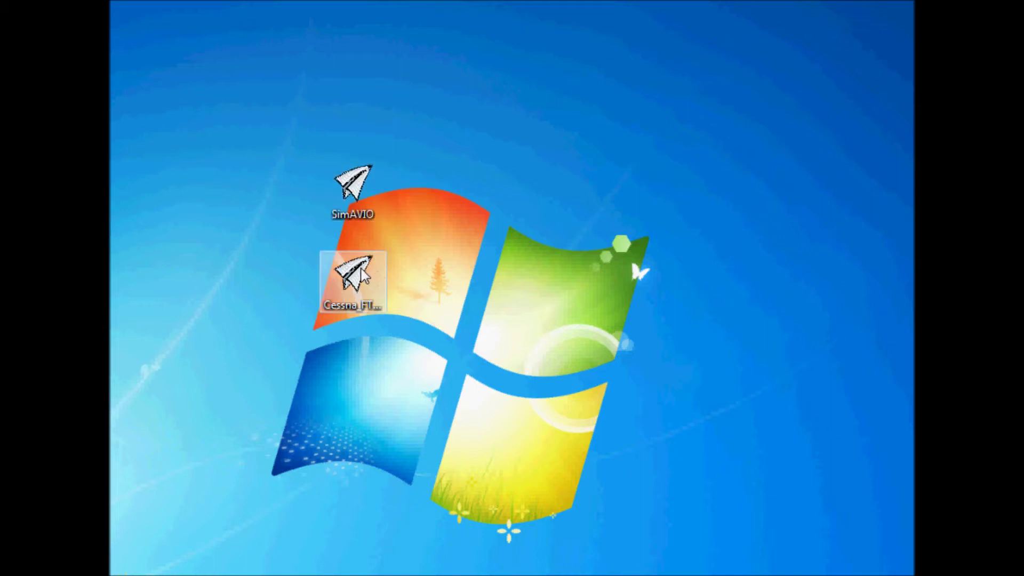
# - Install SimAVIO with the desktop icon option and license accepted, then close the MSXML 6.0 Parser setup
pyautogui.doubleClick(354, 196)
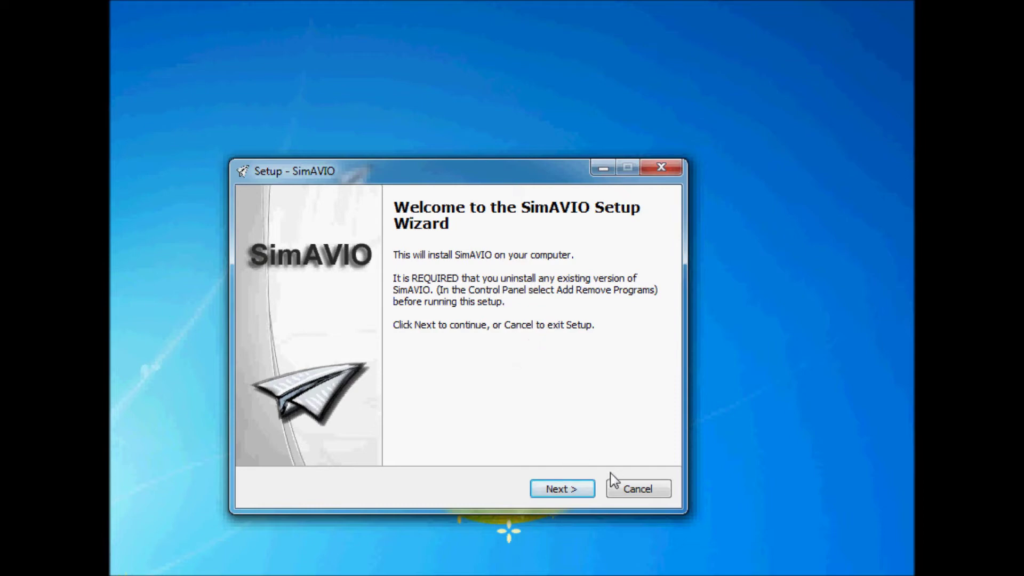
pyautogui.click(578, 495)
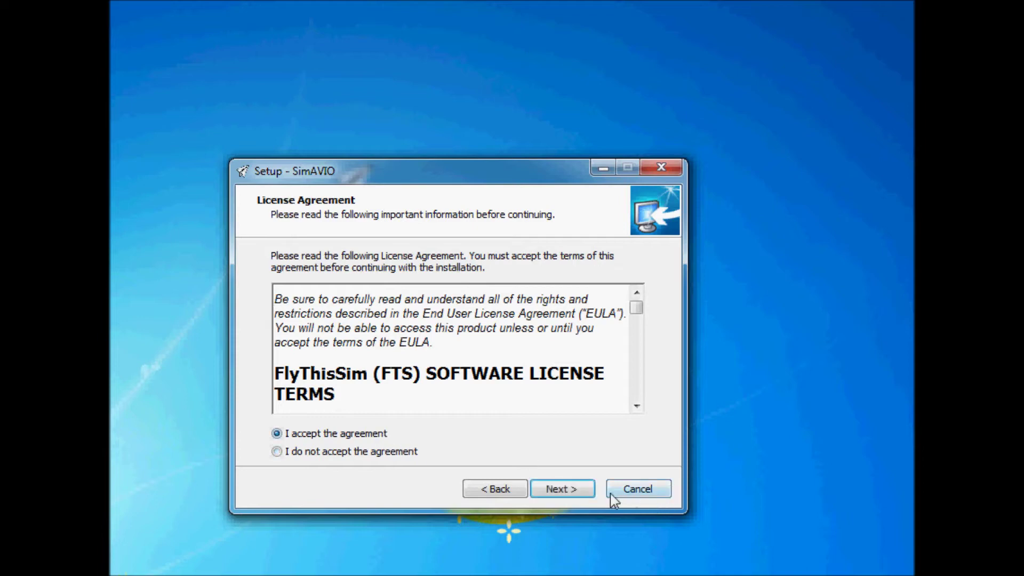
pyautogui.click(585, 494)
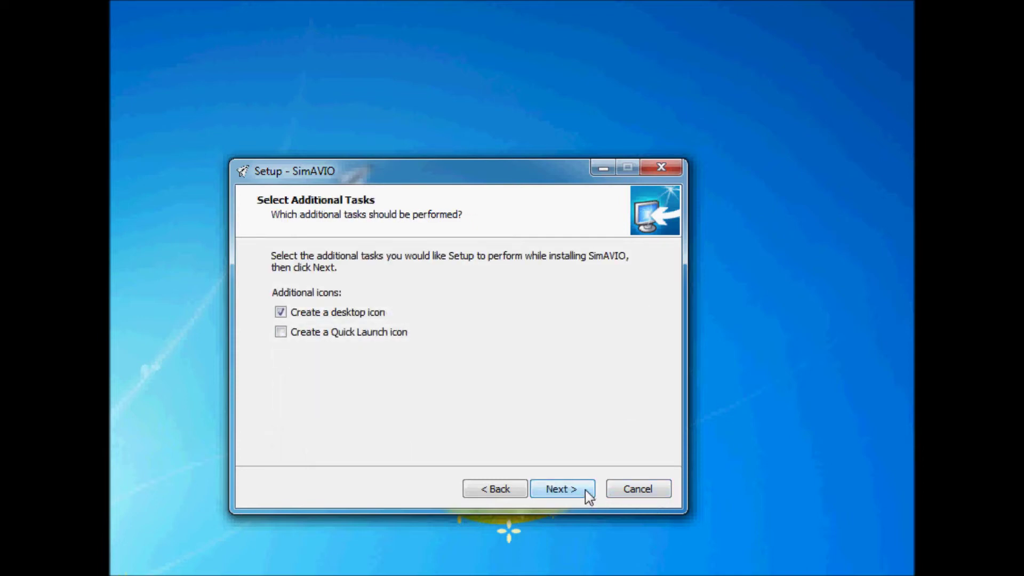
pyautogui.click(587, 495)
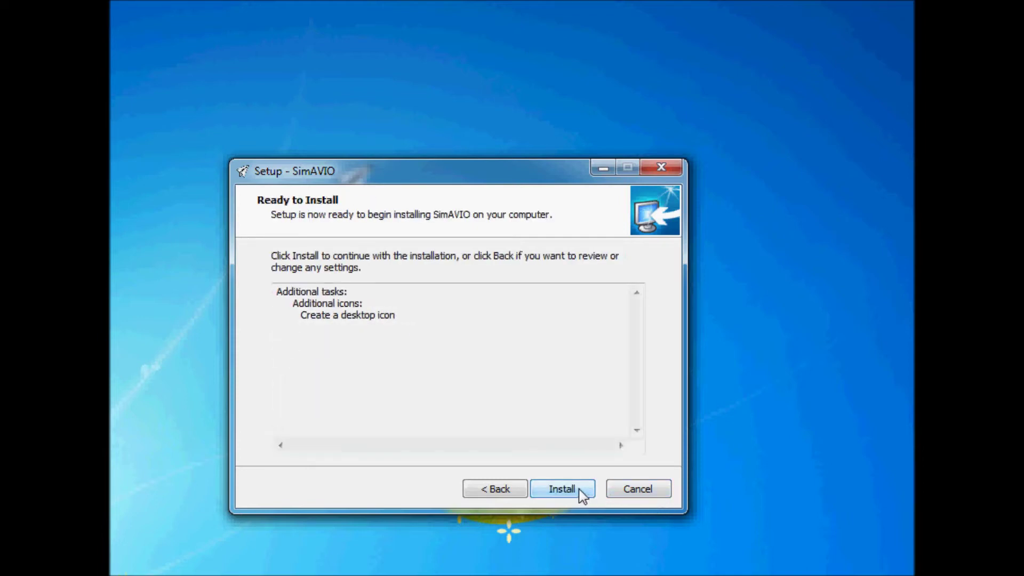
pyautogui.click(579, 495)
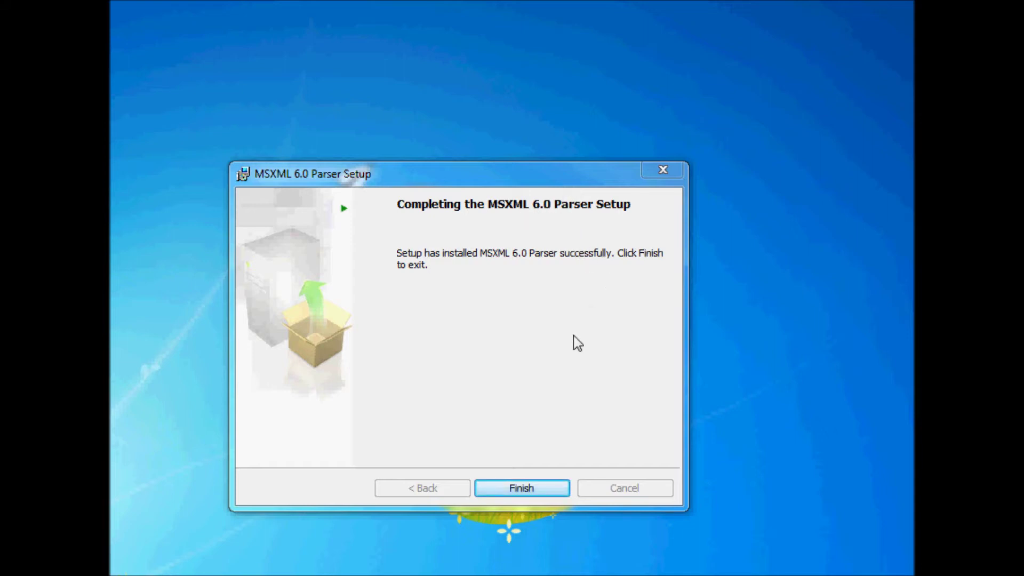
pyautogui.click(525, 492)
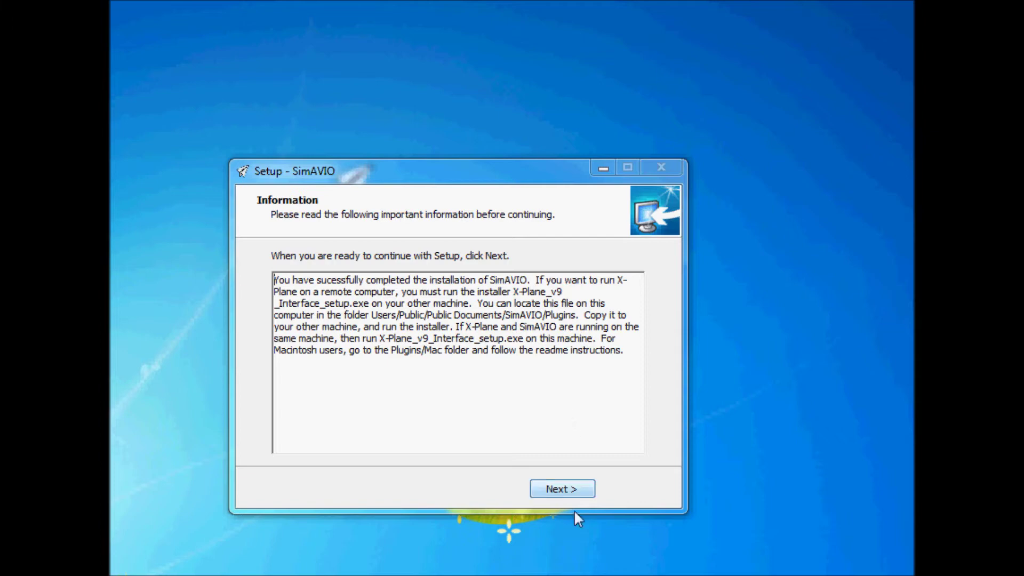
# - Finish SimAVIO setup with the FTS-X-Plane Interface plugin install option left ticked
pyautogui.click(567, 496)
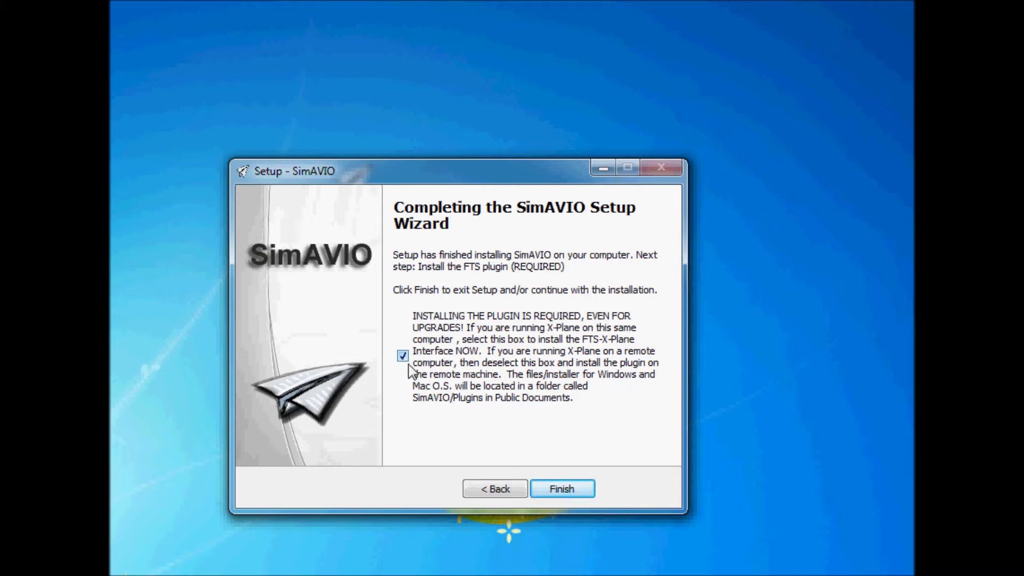
pyautogui.click(566, 492)
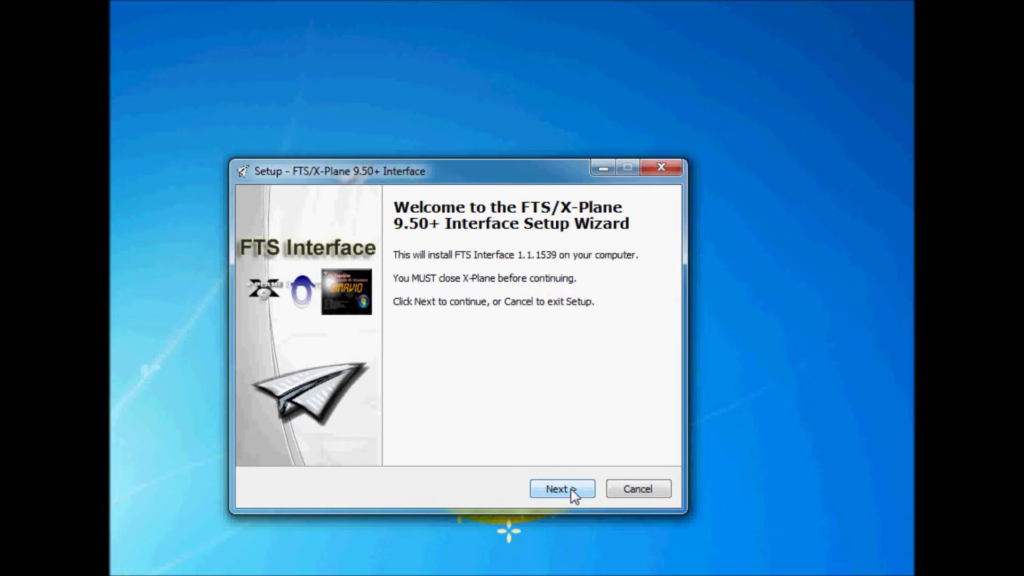
# - Accept the FTS/X-Plane 9.50+ Interface license and proceed through the information notes
pyautogui.click(571, 488)
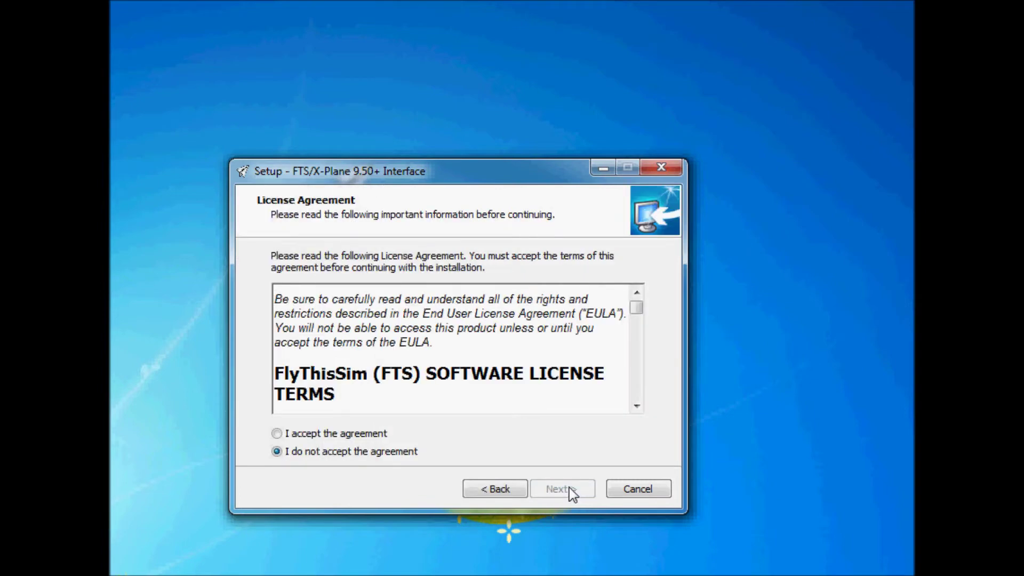
pyautogui.click(382, 438)
pyautogui.click(577, 492)
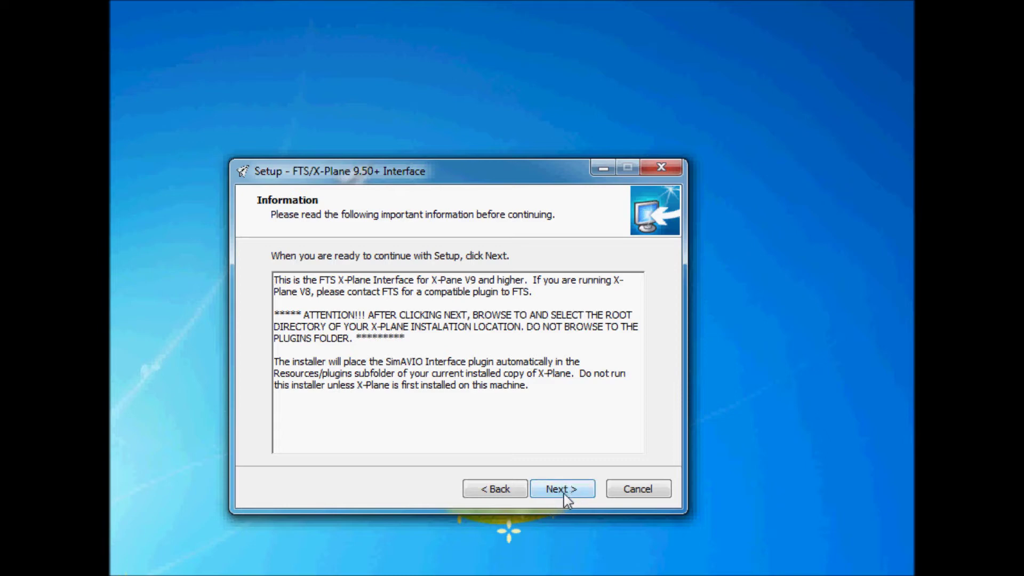
pyautogui.click(565, 494)
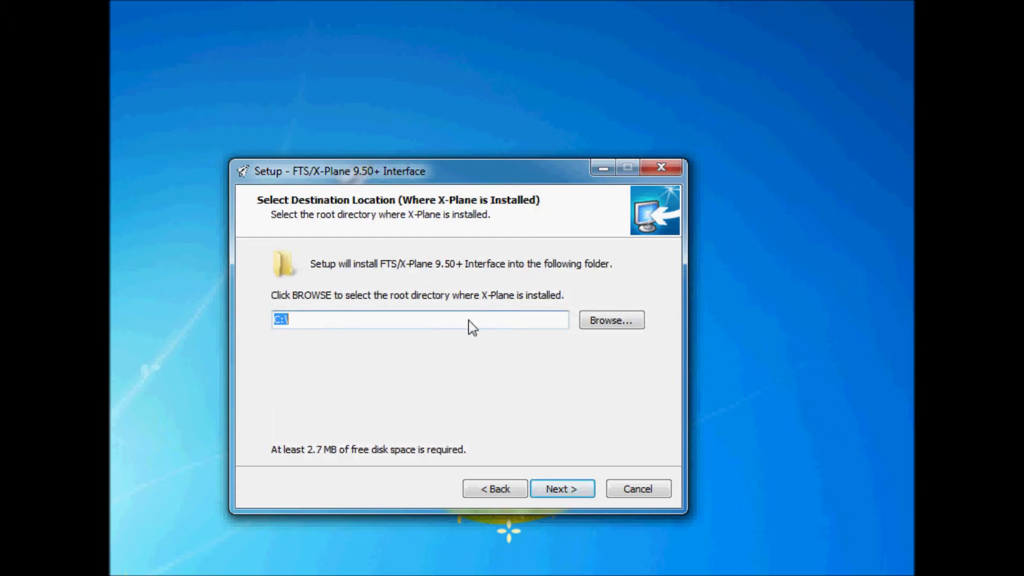
# - Choose C:\Users\FTS\X-Plane 9 Demo 9.65 as the interface destination folder
pyautogui.click(598, 322)
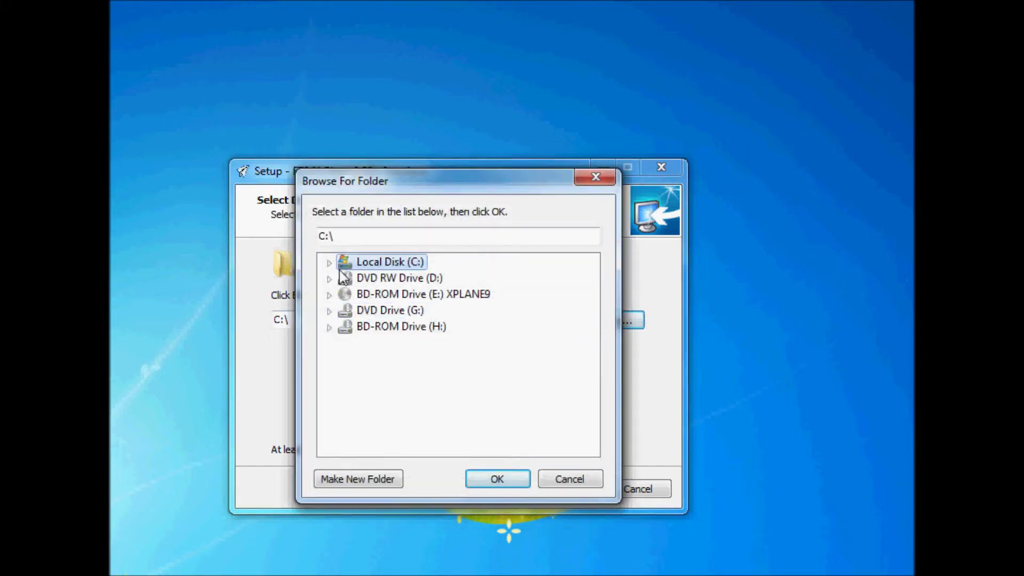
pyautogui.click(330, 263)
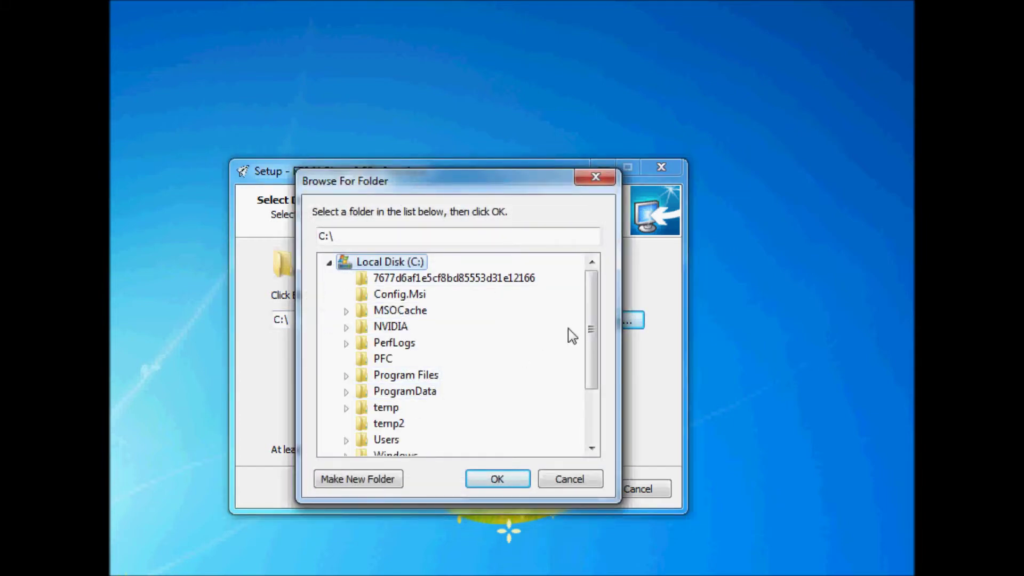
pyautogui.moveTo(588, 319); pyautogui.dragTo(427, 366)
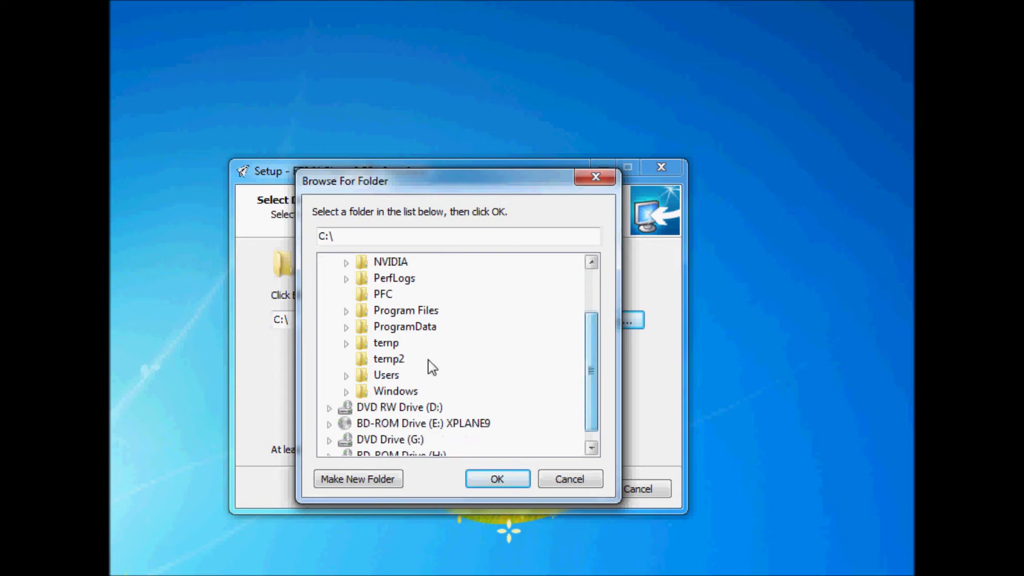
pyautogui.click(348, 376)
pyautogui.click(364, 408)
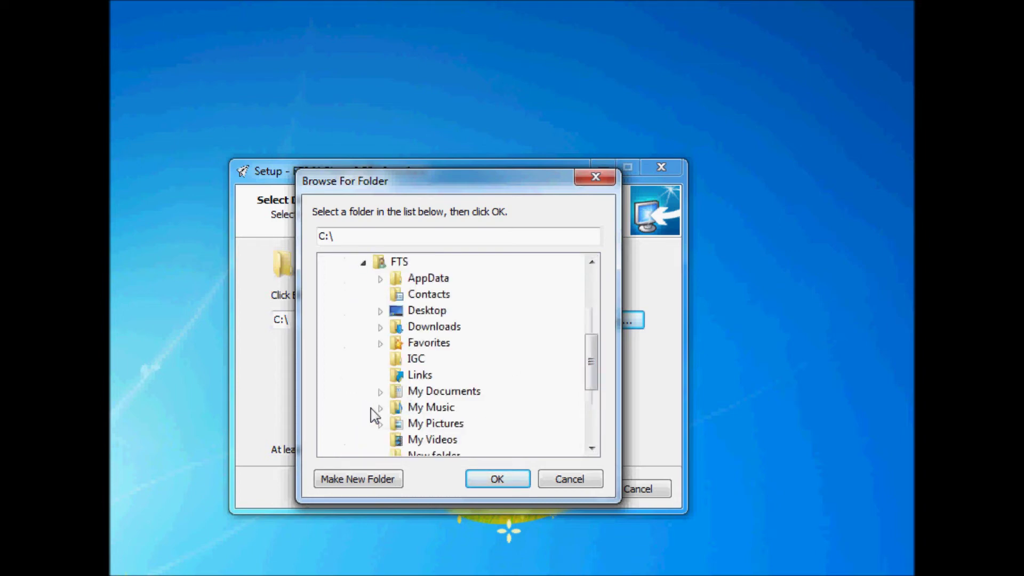
pyautogui.moveTo(591, 354); pyautogui.dragTo(592, 378)
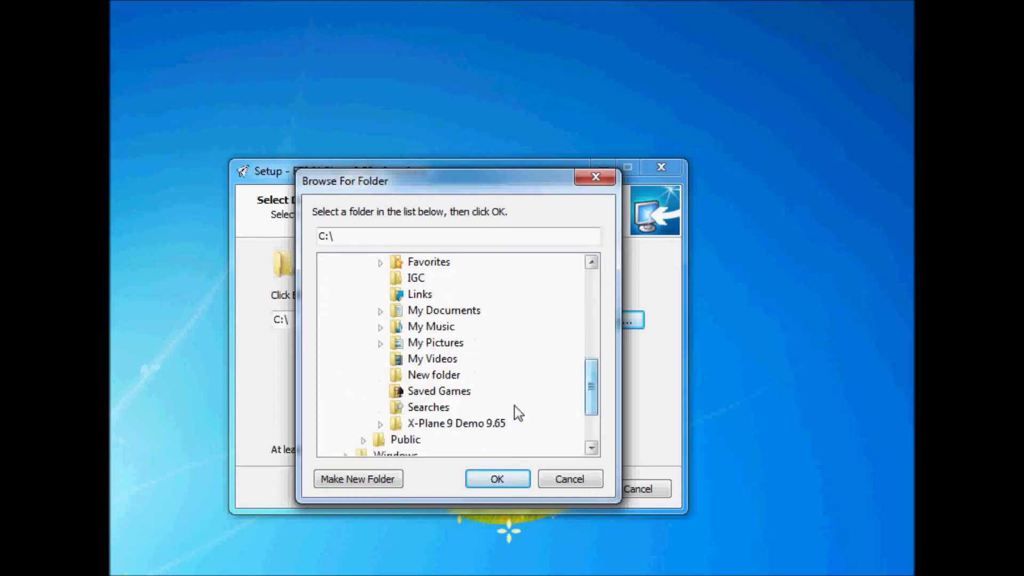
pyautogui.click(437, 424)
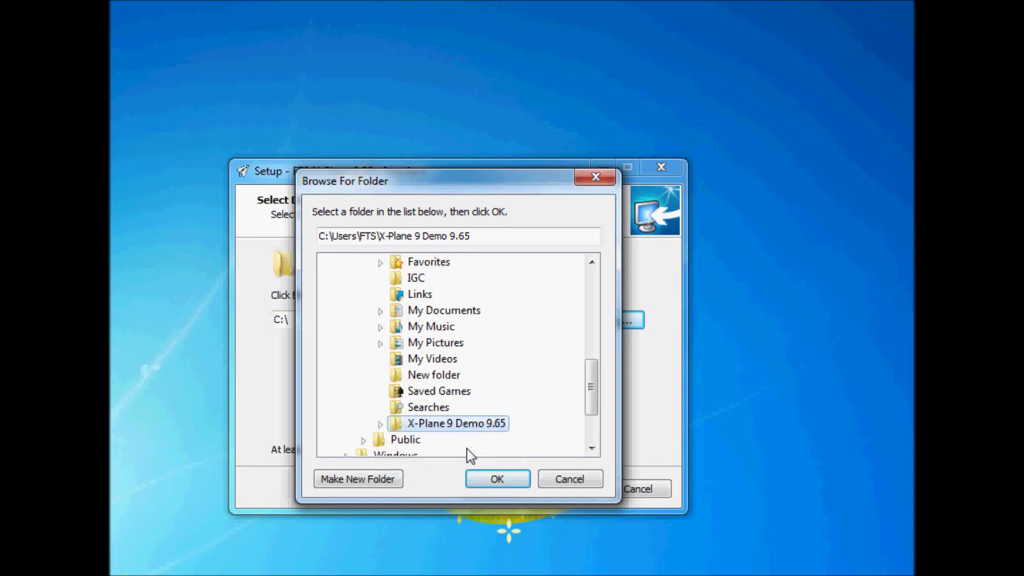
pyautogui.click(501, 478)
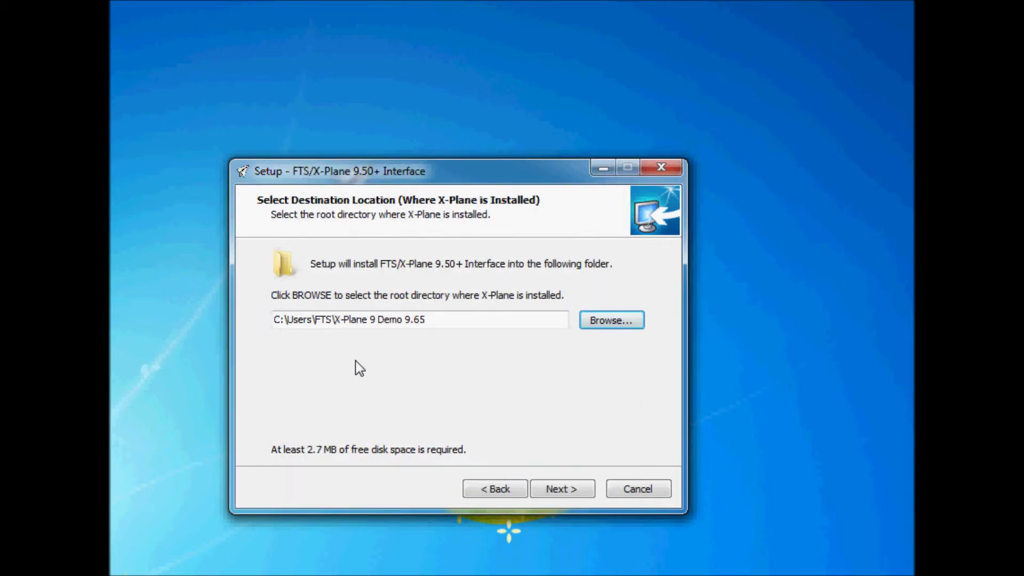
# - Install the FTS interface into X-Plane 9 Demo 9.65 and create a new Keys preferences file
pyautogui.click(558, 492)
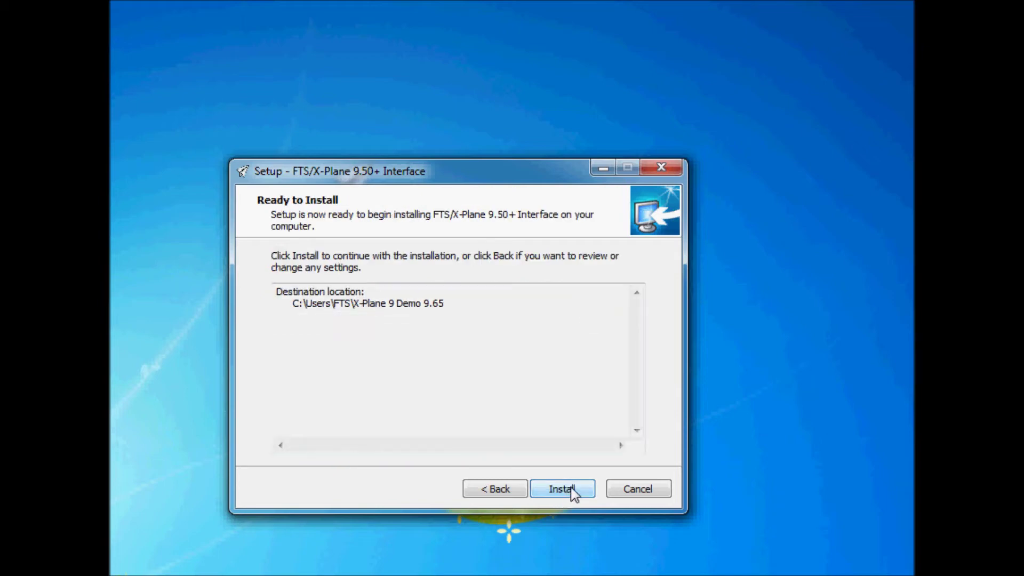
pyautogui.click(572, 491)
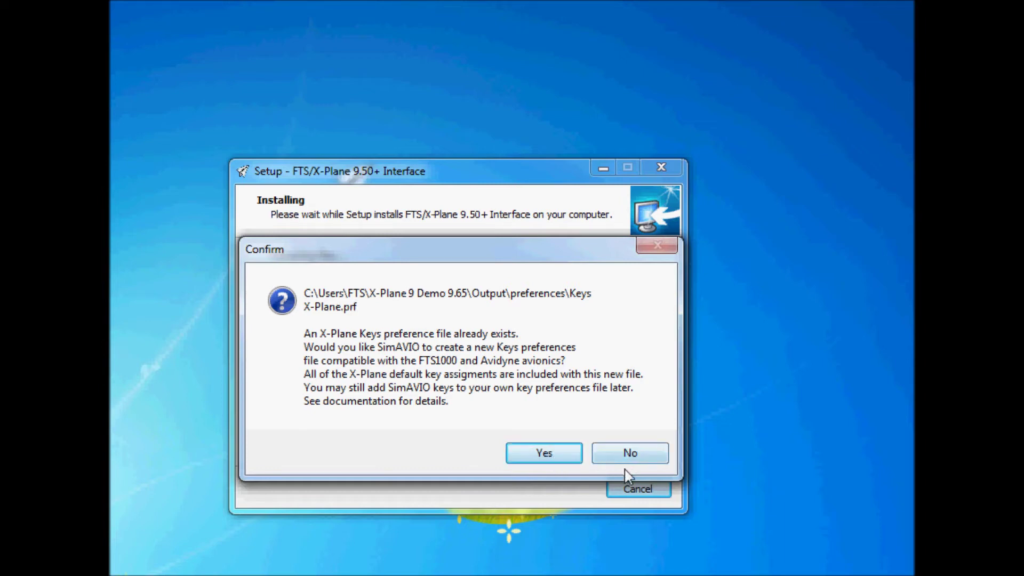
pyautogui.click(554, 457)
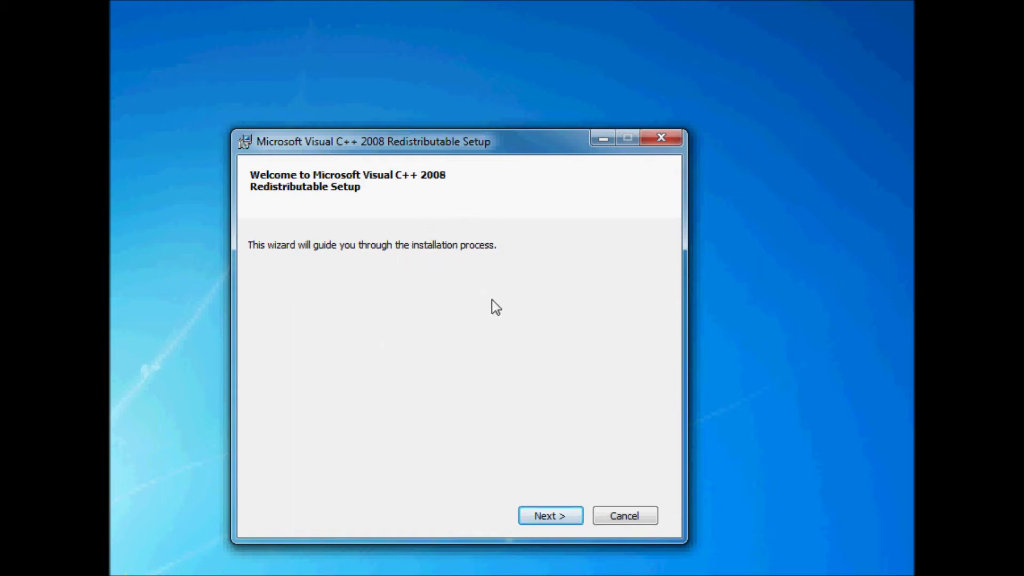
# - Accept the Visual C++ 2008 Redistributable license terms and install it
pyautogui.click(561, 522)
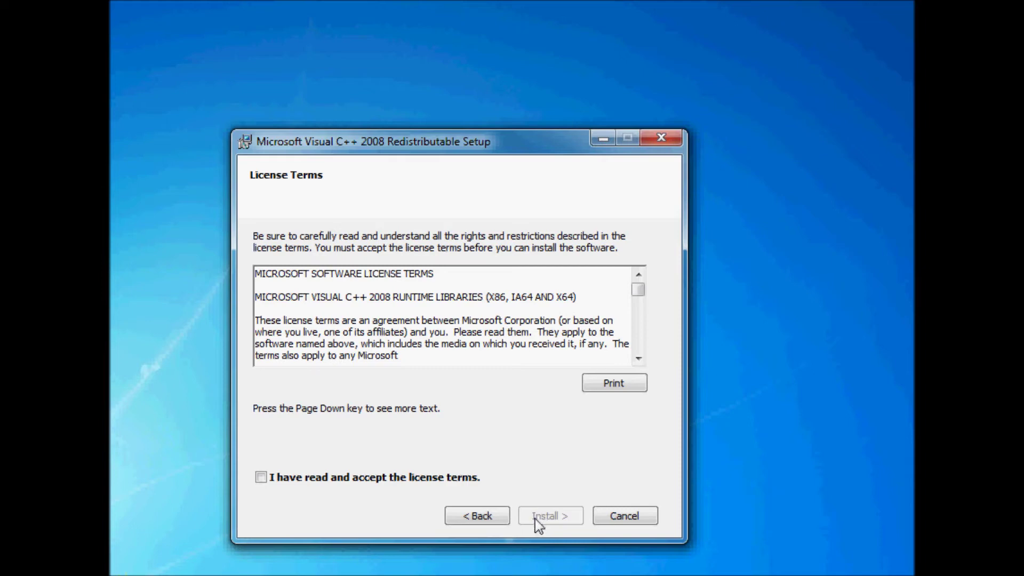
pyautogui.click(260, 476)
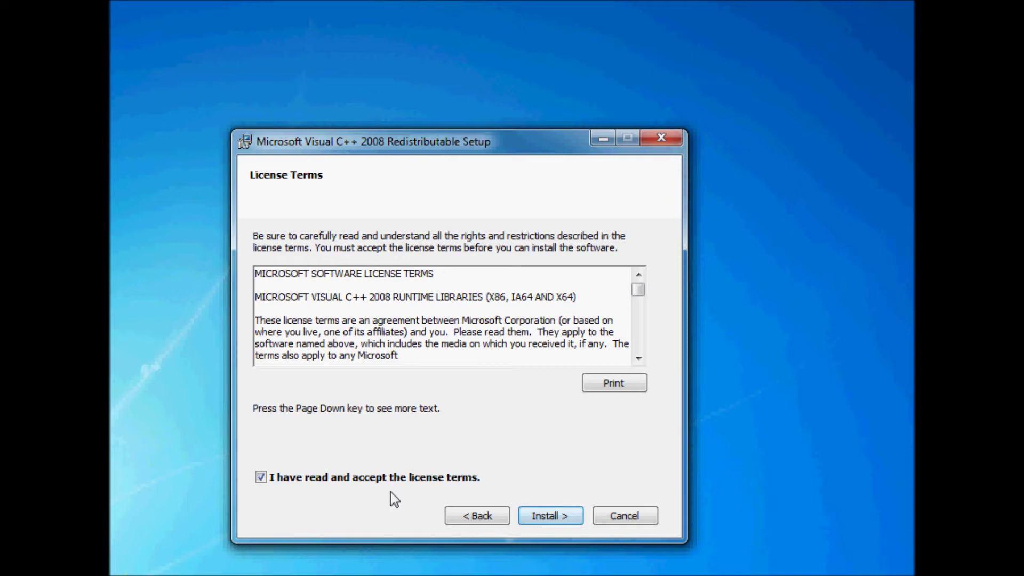
pyautogui.click(549, 515)
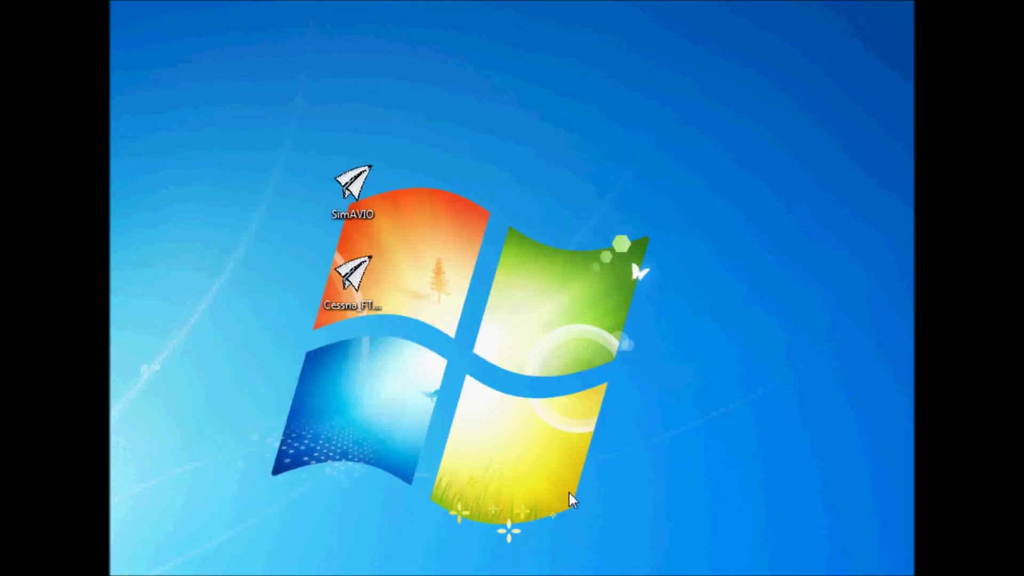
# - Install the SimAVIO panels and aircraft into the suggested X-Plane folder after accepting the license
pyautogui.click(355, 192)
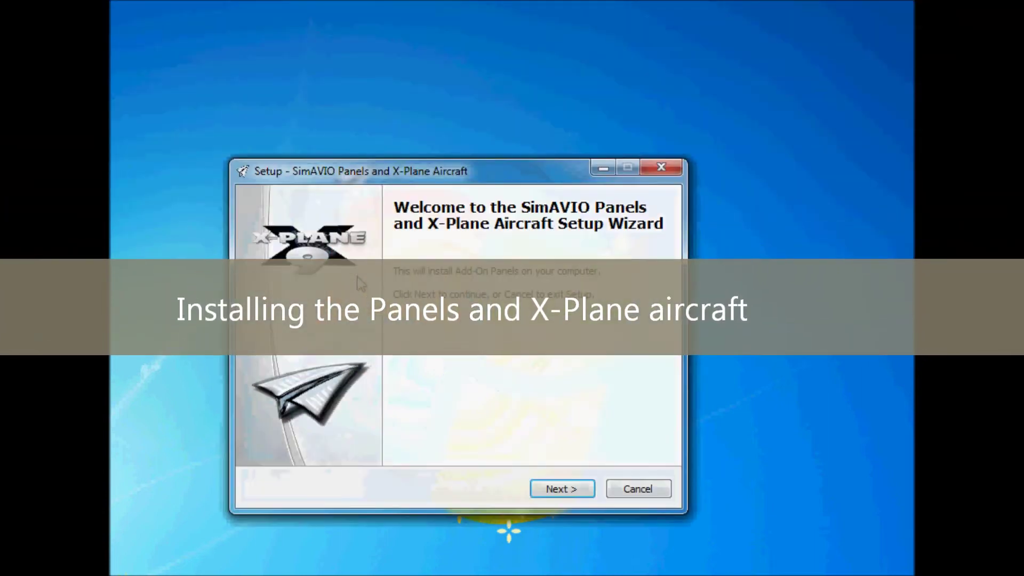
pyautogui.click(563, 488)
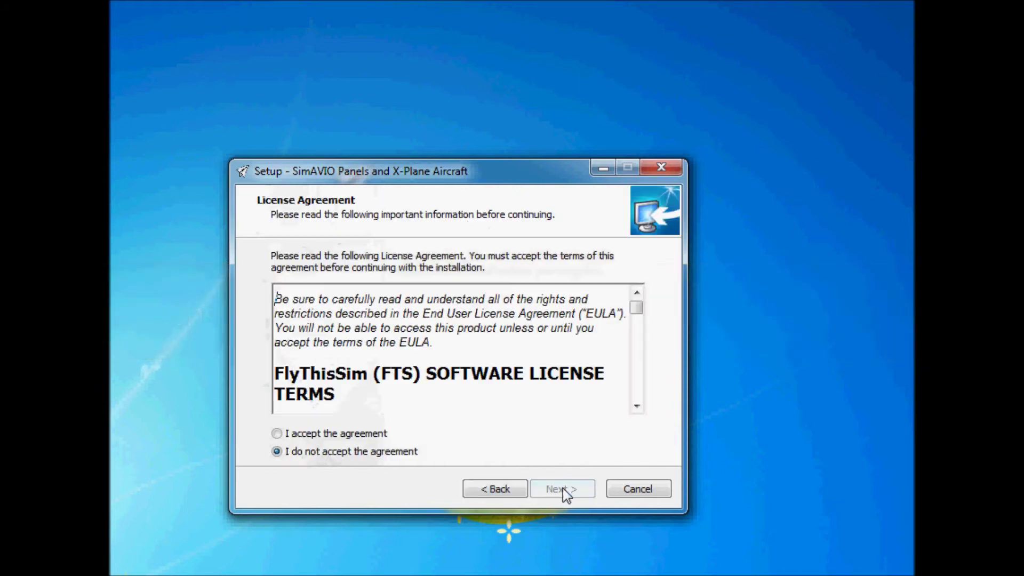
pyautogui.click(334, 434)
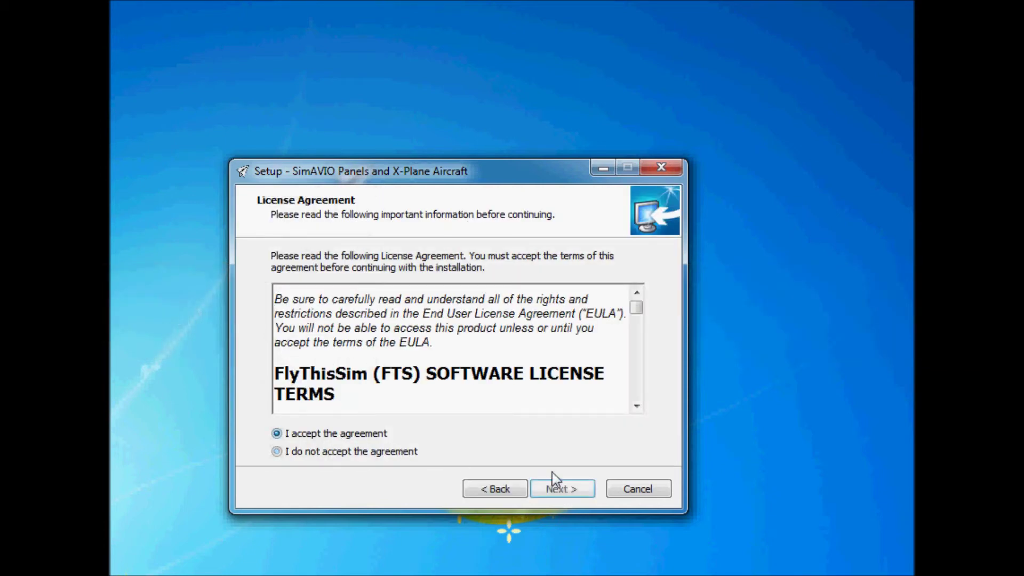
pyautogui.click(573, 490)
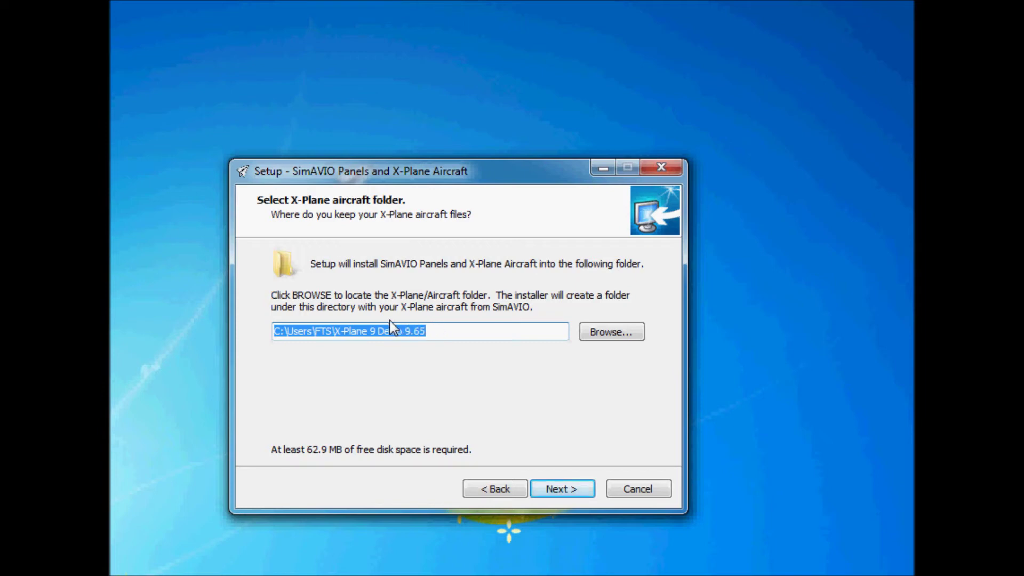
pyautogui.click(554, 494)
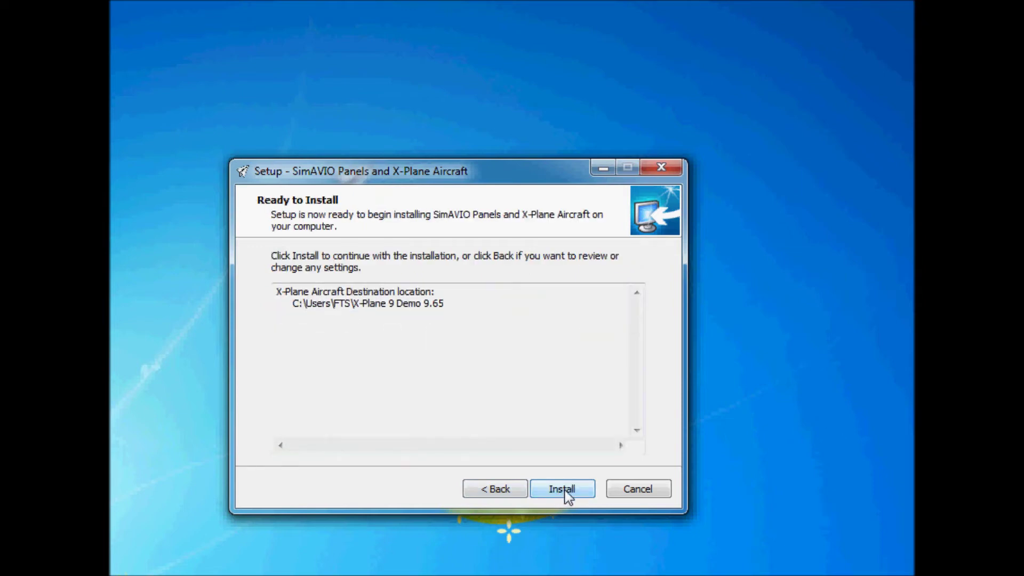
pyautogui.click(565, 491)
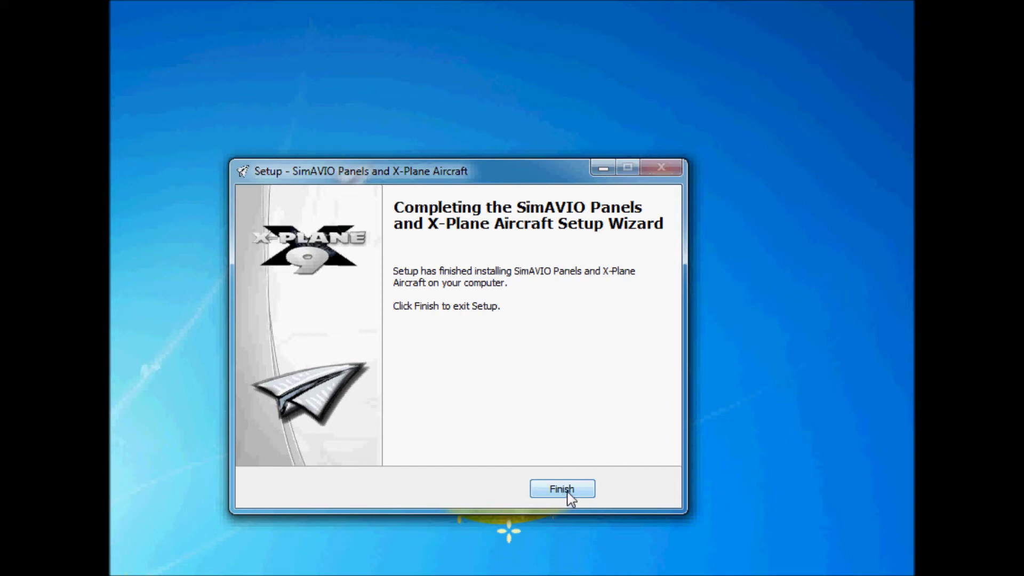
pyautogui.click(562, 489)
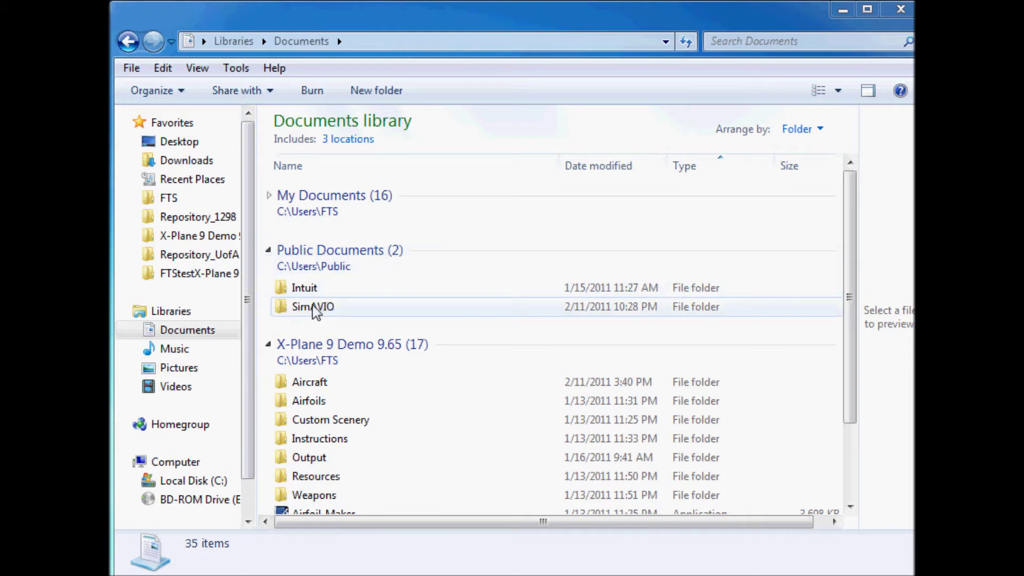
# - Inspect the Cessna and Layouts folders and the Cessna_172-S_injected_bezel_single panel file under SimAVIO\Panels
pyautogui.doubleClick(313, 307)
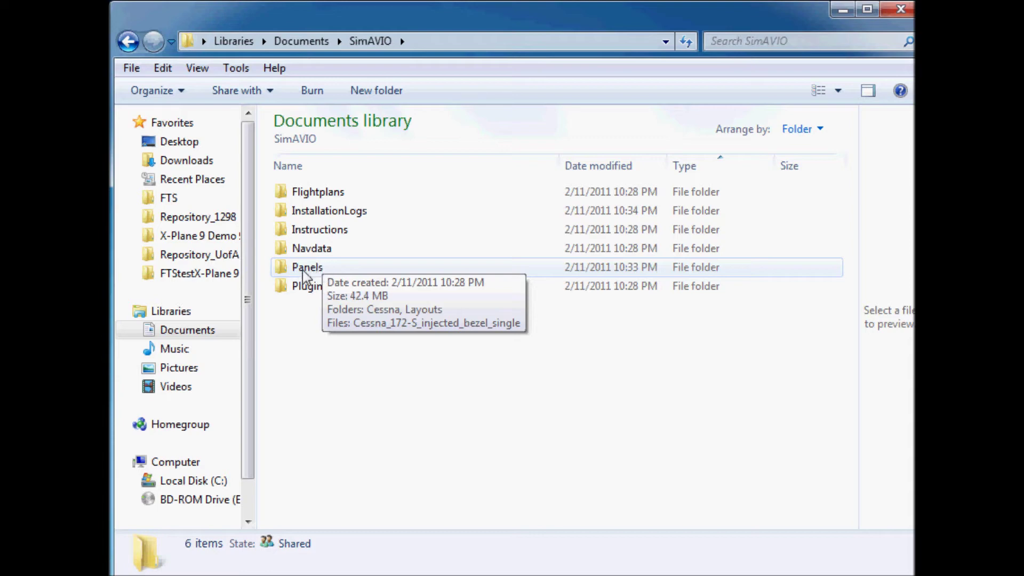
pyautogui.doubleClick(302, 270)
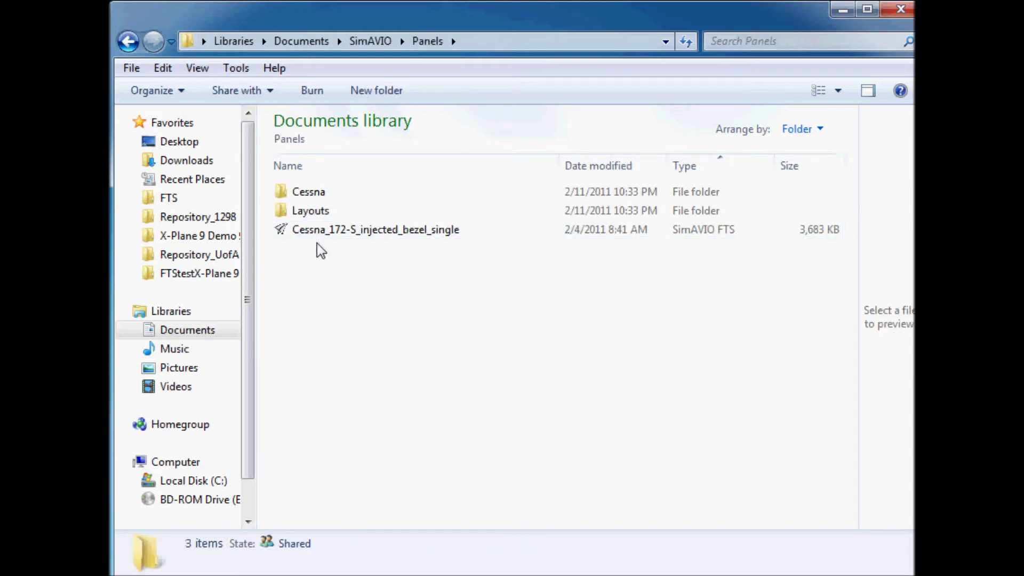
pyautogui.doubleClick(315, 198)
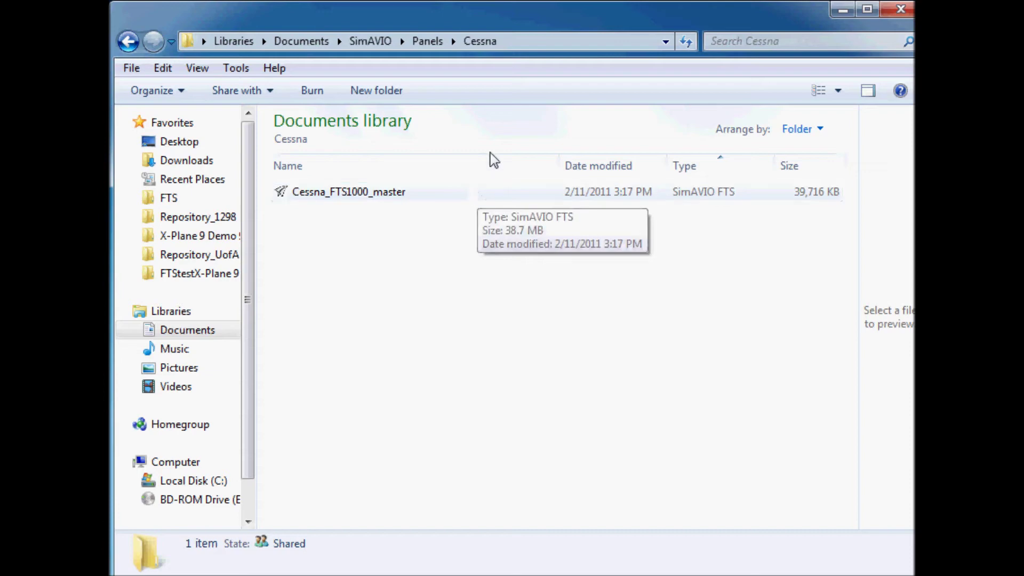
pyautogui.click(428, 41)
pyautogui.doubleClick(318, 214)
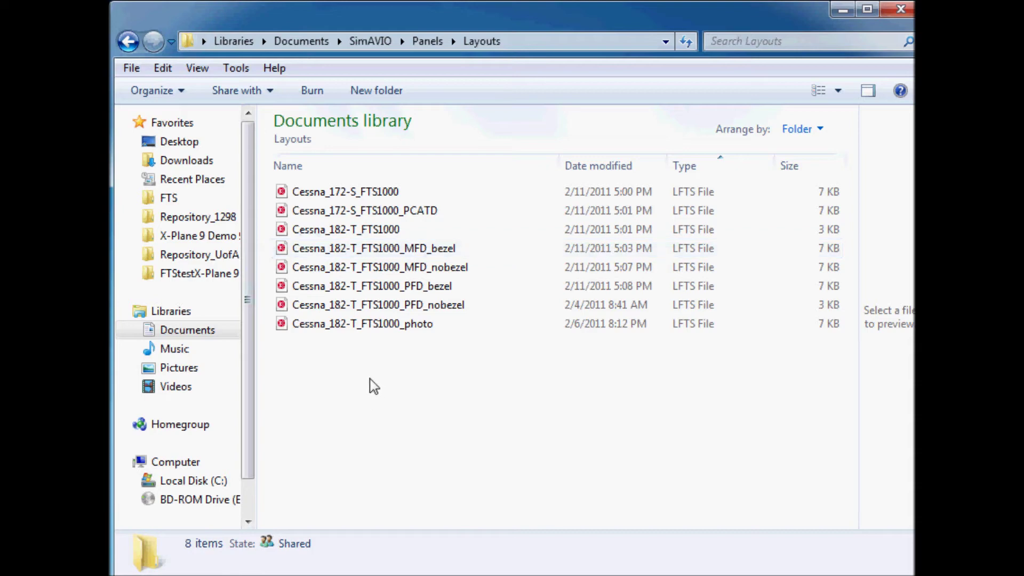
pyautogui.click(427, 42)
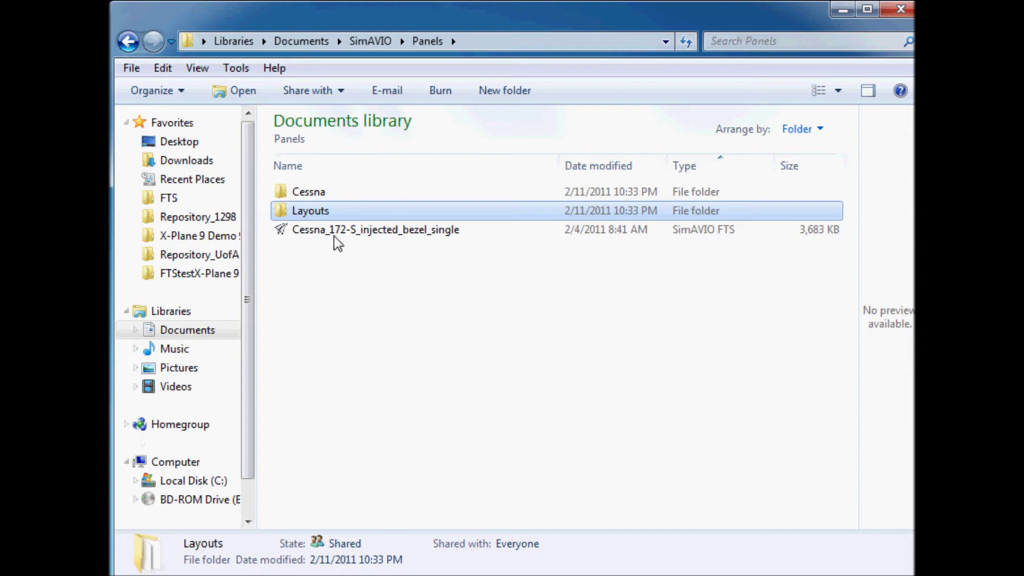
pyautogui.doubleClick(323, 212)
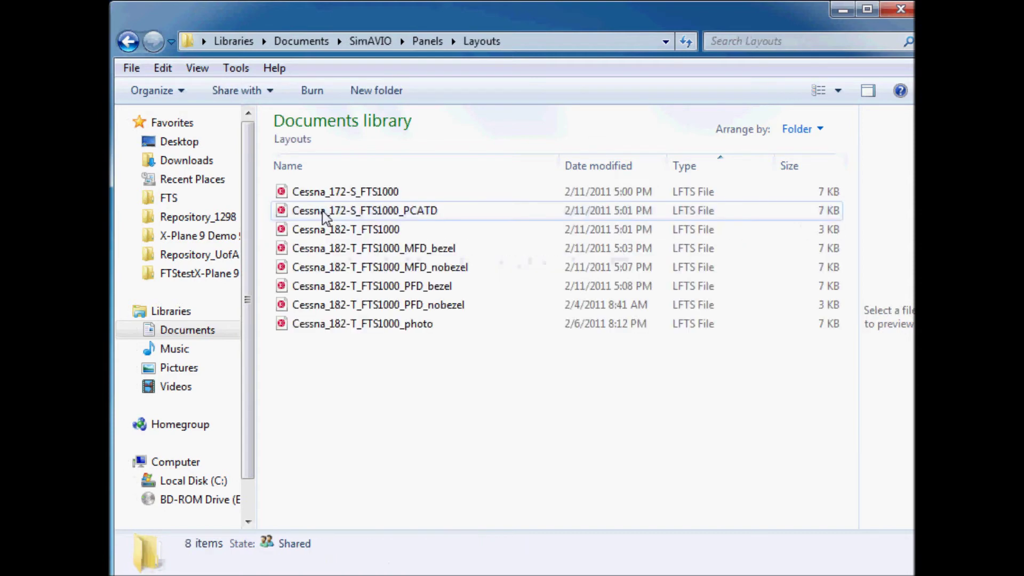
pyautogui.click(433, 43)
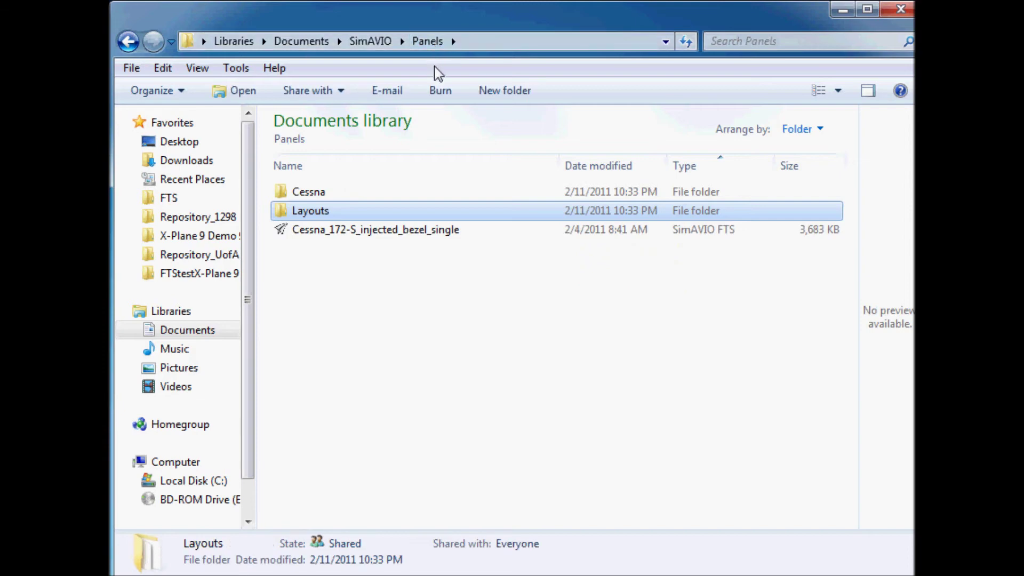
pyautogui.click(371, 233)
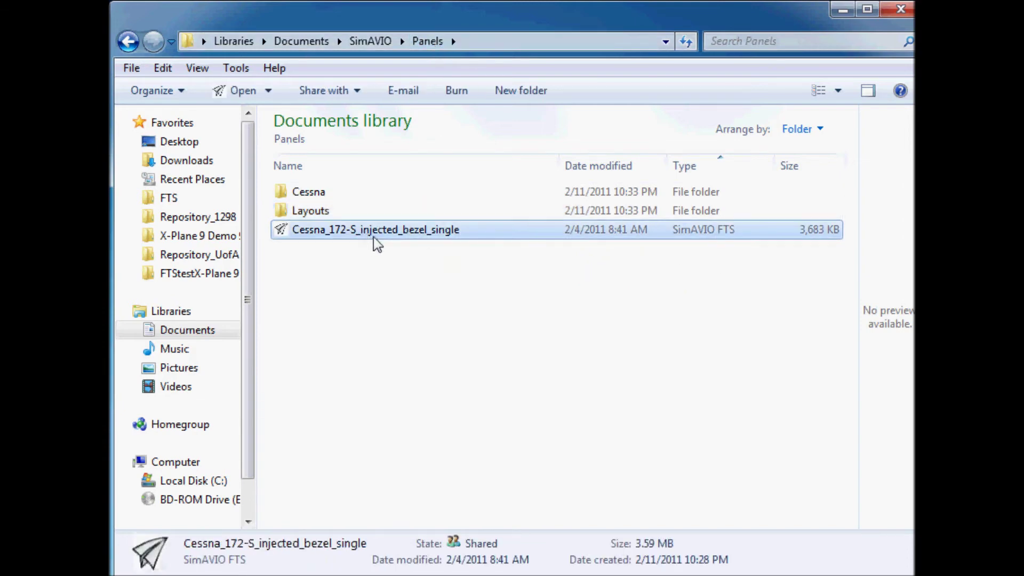
pyautogui.click(373, 44)
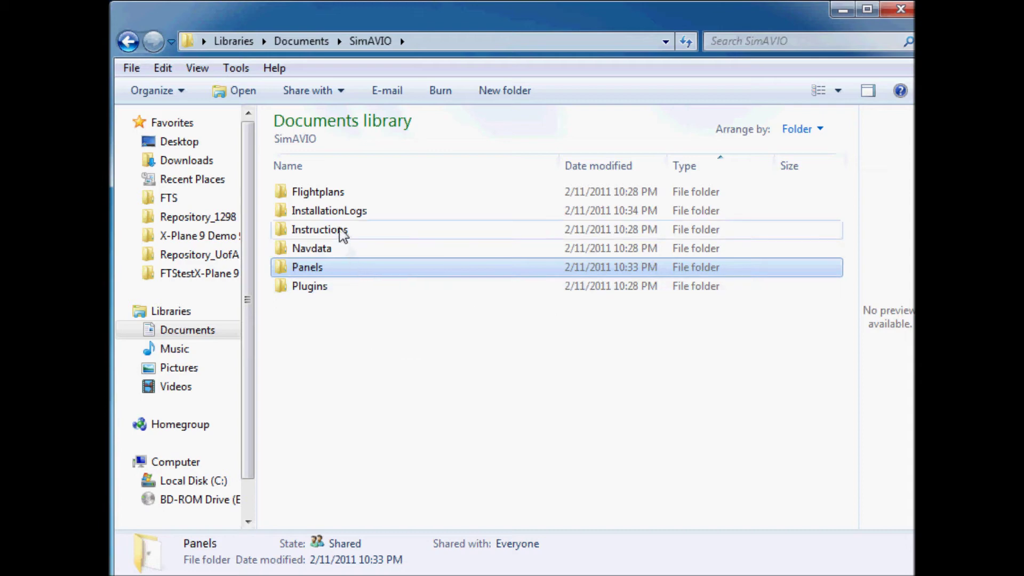
# - Look inside the SimAVIO InstallationLogs, Instructions and Navdata folders in turn
pyautogui.doubleClick(343, 211)
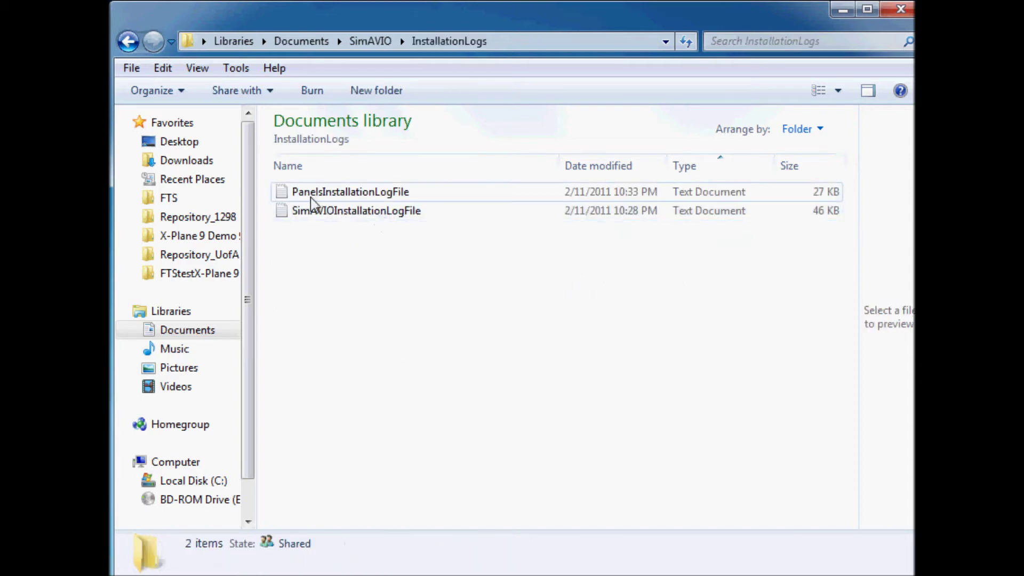
pyautogui.click(376, 43)
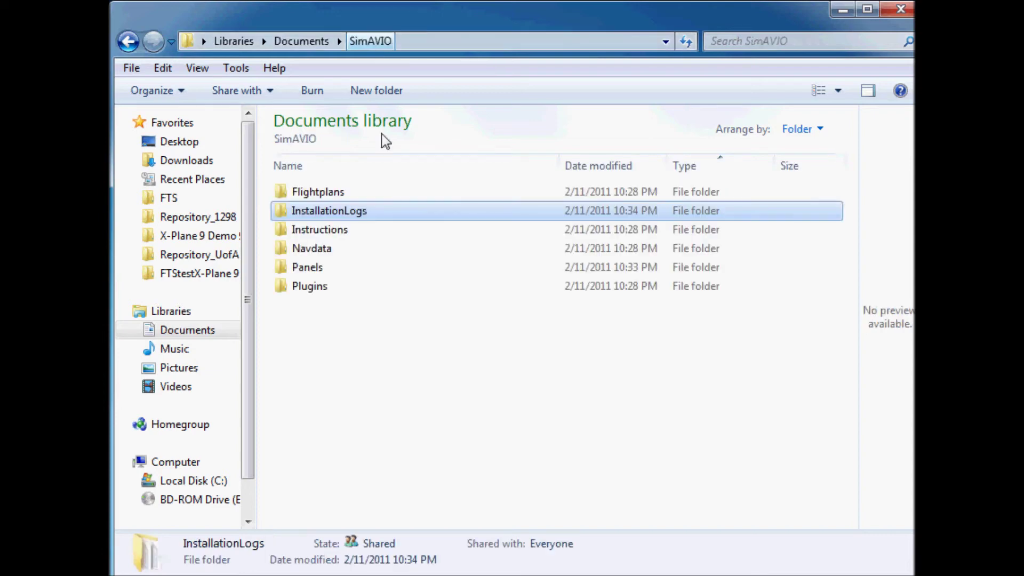
pyautogui.doubleClick(330, 238)
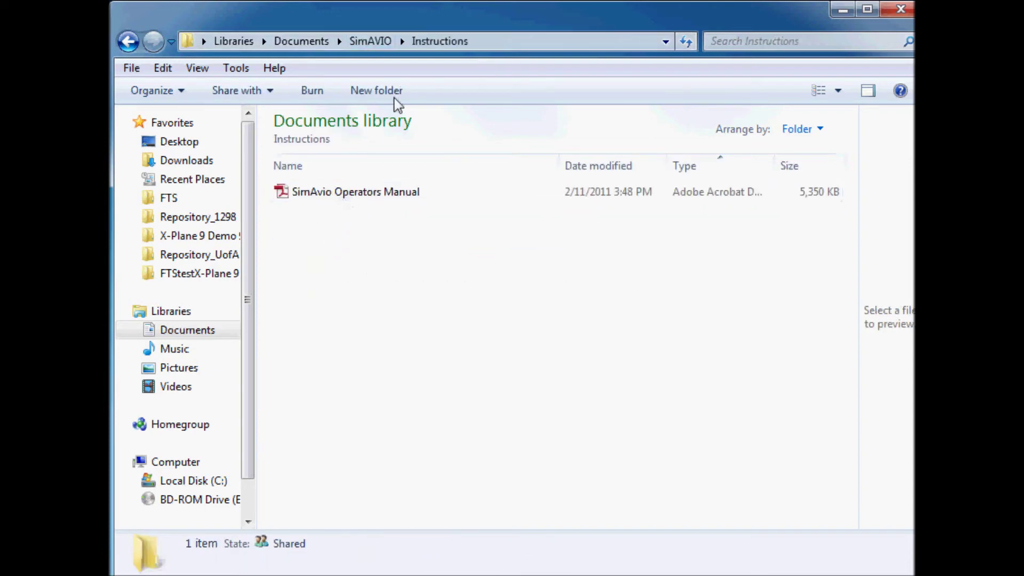
pyautogui.click(376, 41)
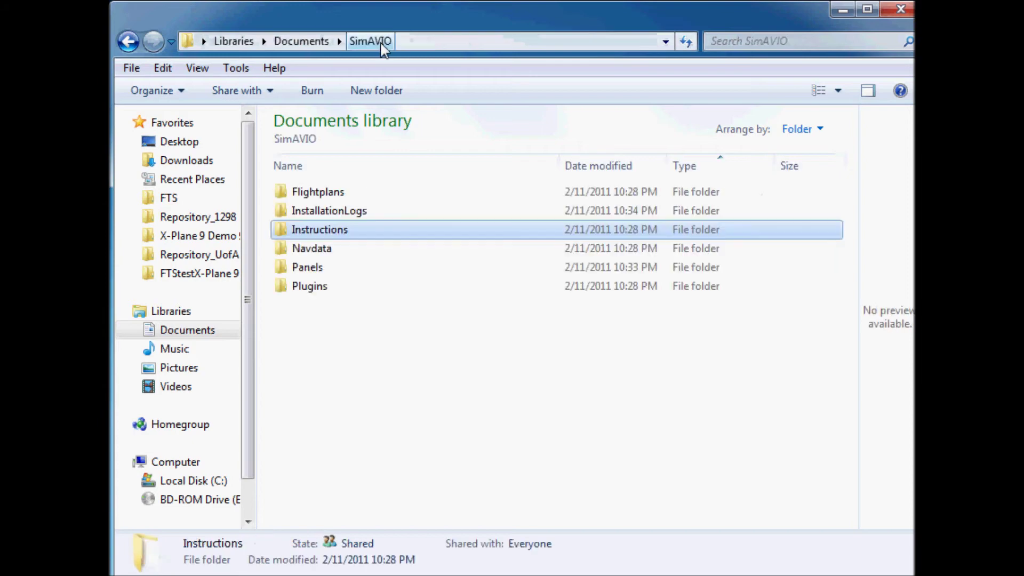
pyautogui.doubleClick(325, 253)
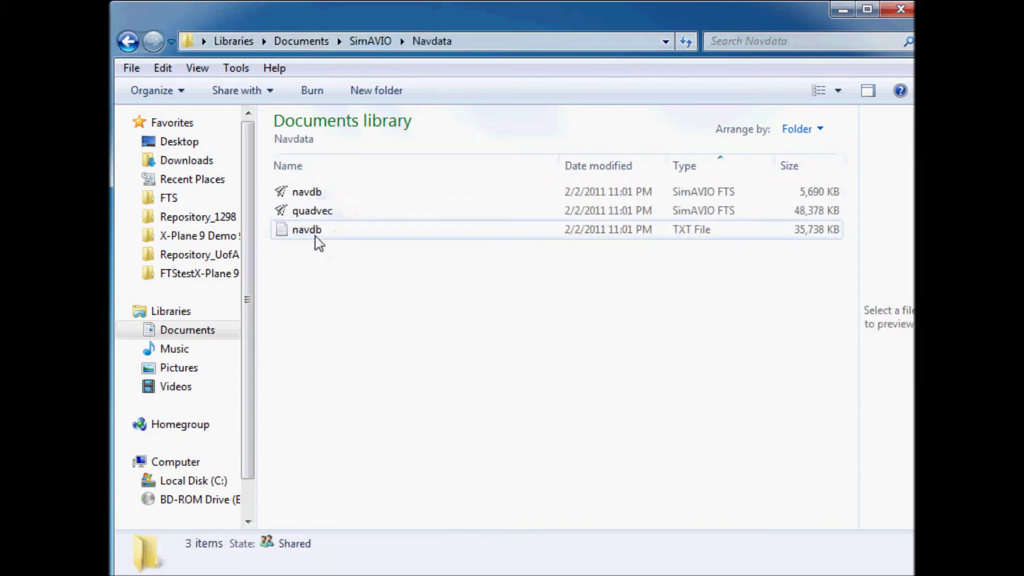
pyautogui.click(386, 42)
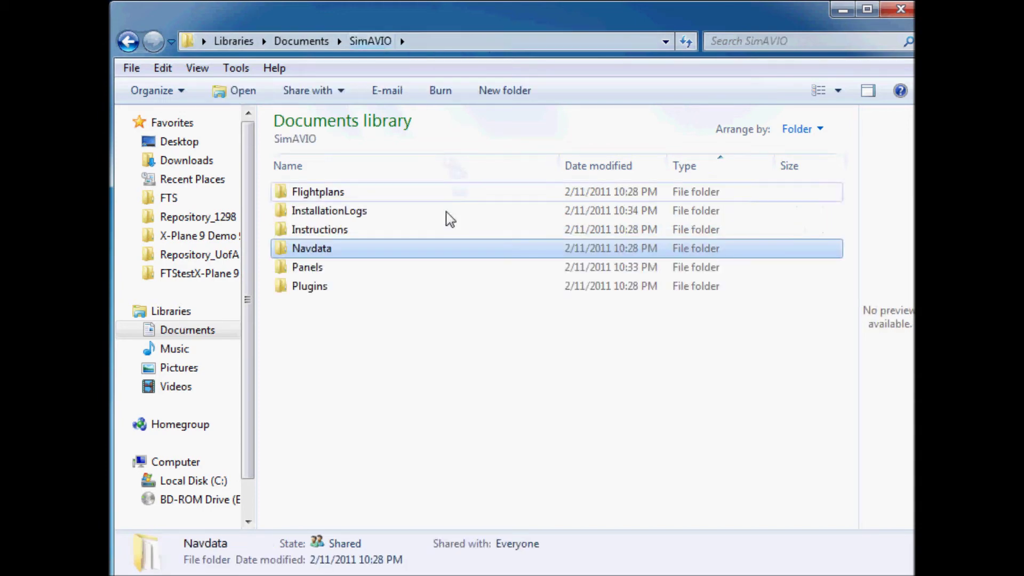
# - Browse Plugins > Mac and Plugins > Windows, selecting the X-Plane_v9_Interface_setup file
pyautogui.doubleClick(322, 292)
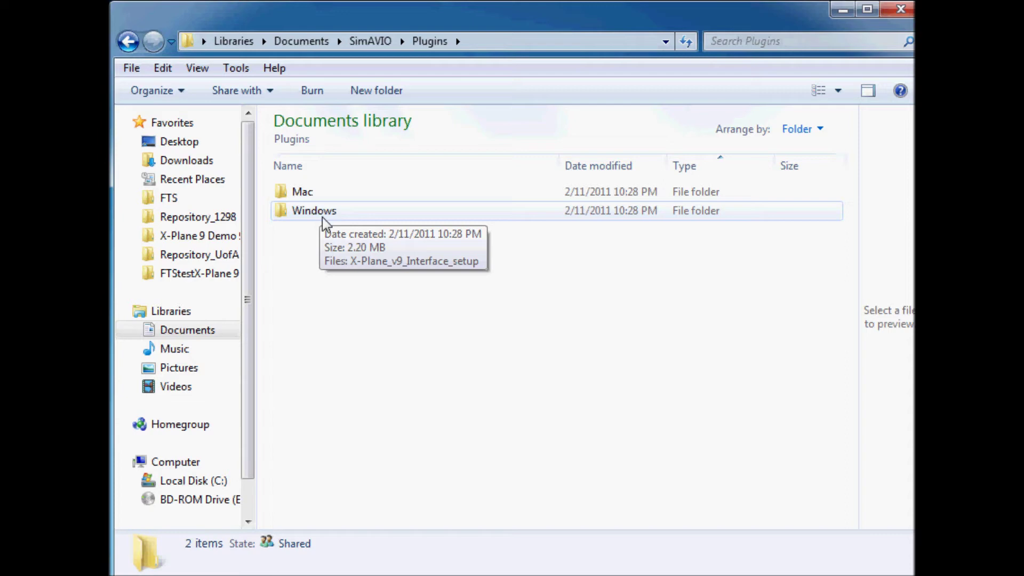
pyautogui.doubleClick(303, 196)
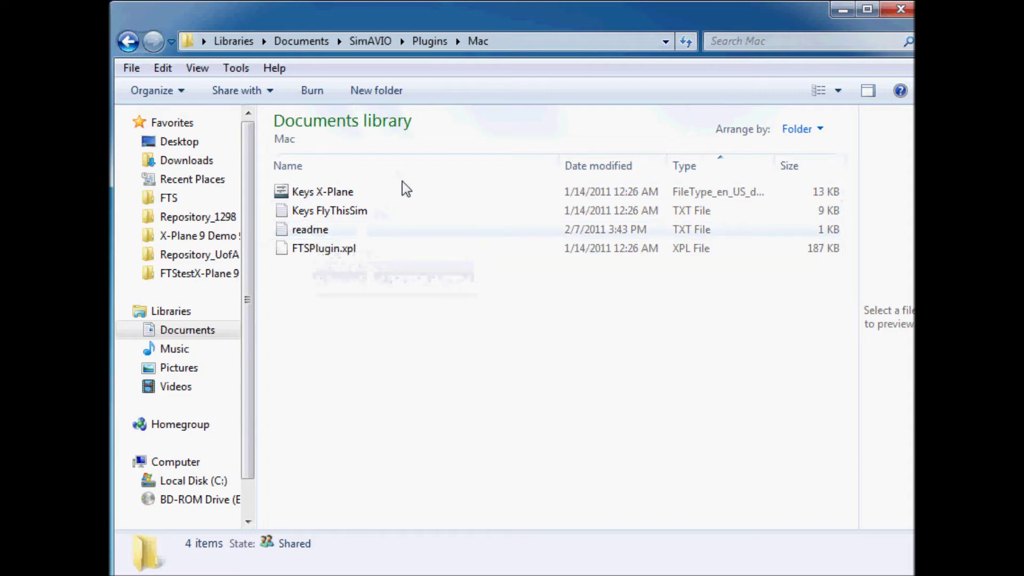
pyautogui.click(438, 43)
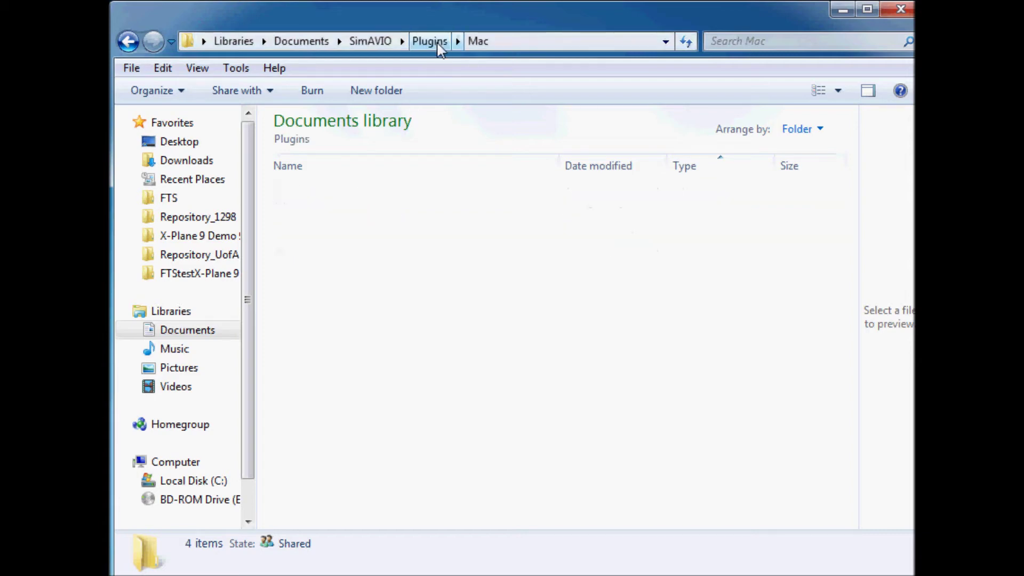
pyautogui.click(331, 214)
pyautogui.doubleClick(332, 213)
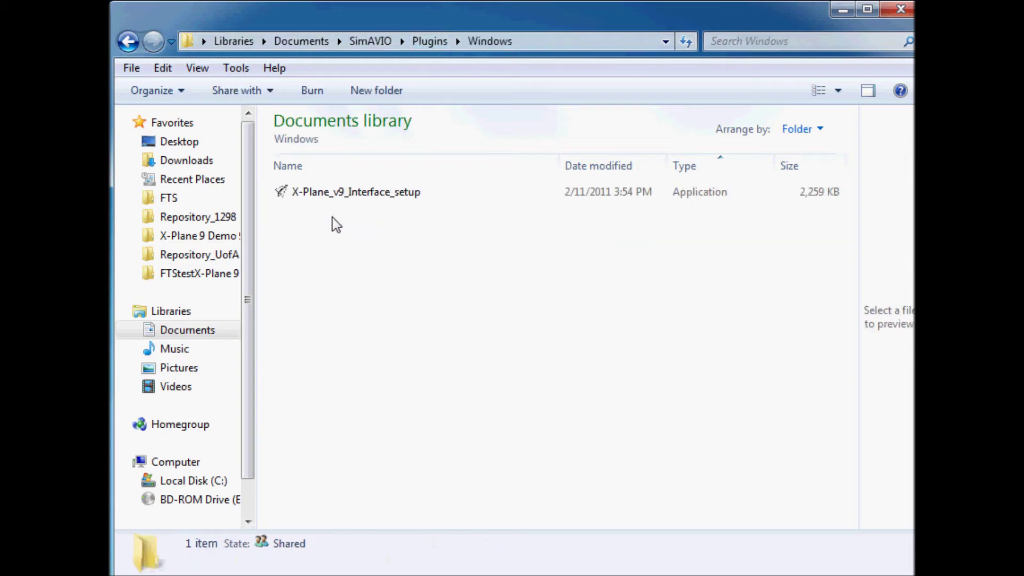
pyautogui.click(381, 202)
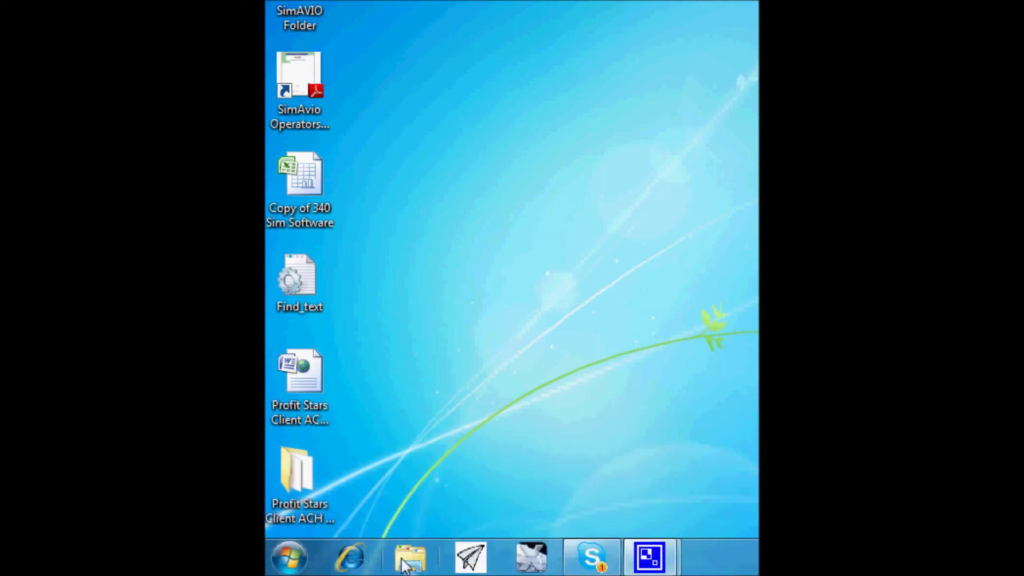
# - Launch SimAVIO 1.1.1539 from the SimAVIO group in the Start menu's program list
pyautogui.click(291, 559)
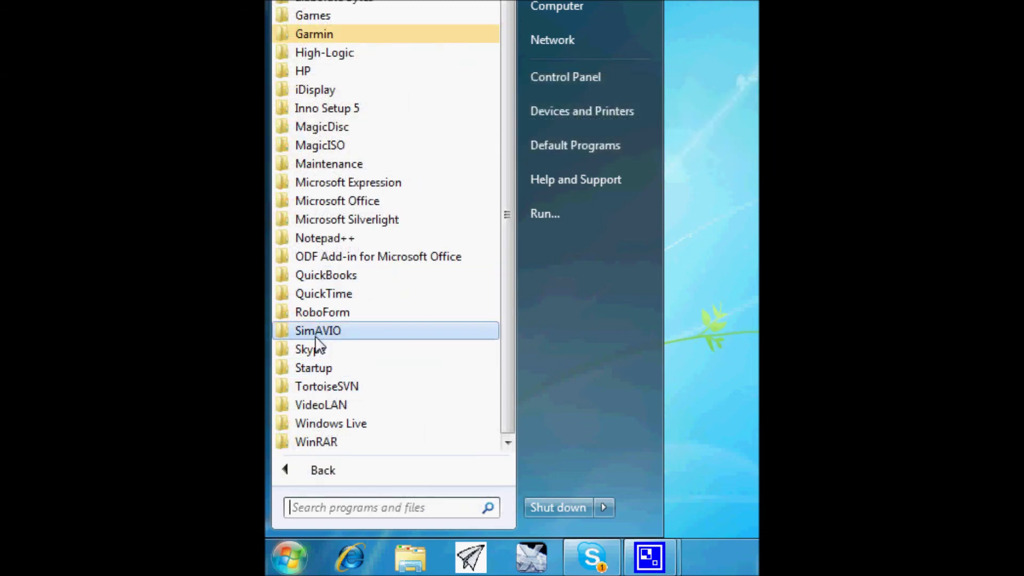
pyautogui.click(316, 334)
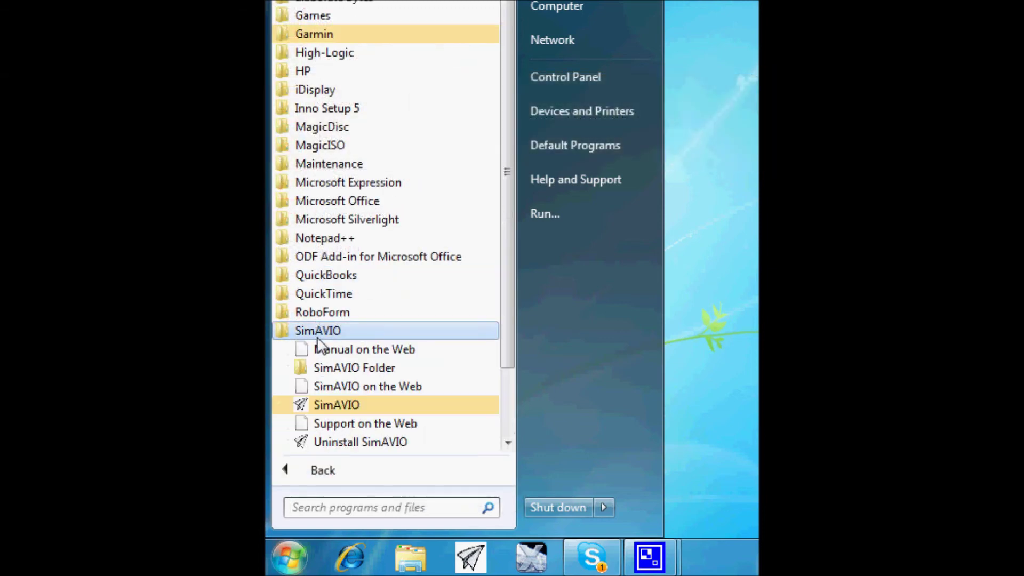
pyautogui.click(346, 408)
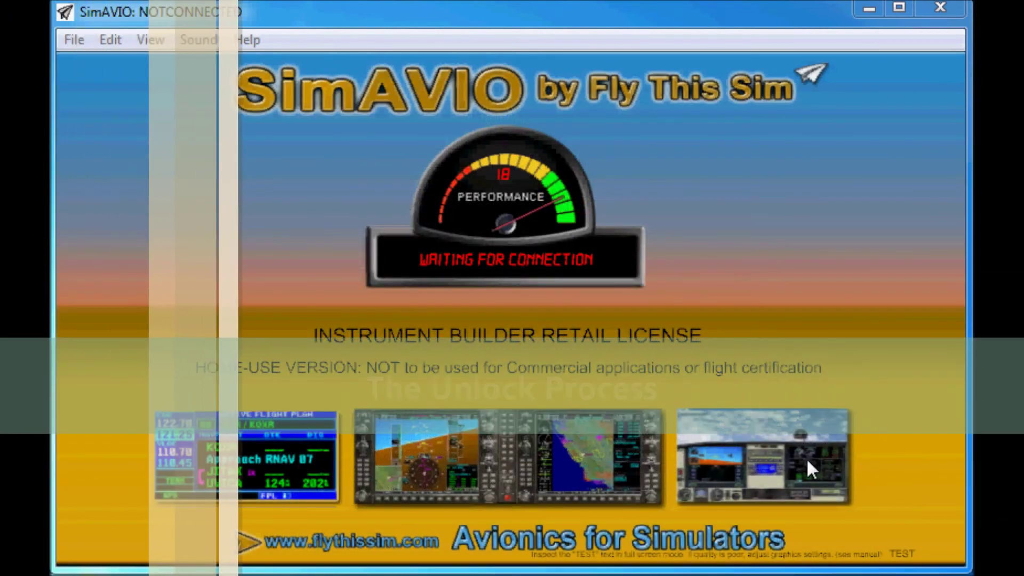
# - Open Help > License and copy the PC's unlock code from the License Form
pyautogui.click(250, 40)
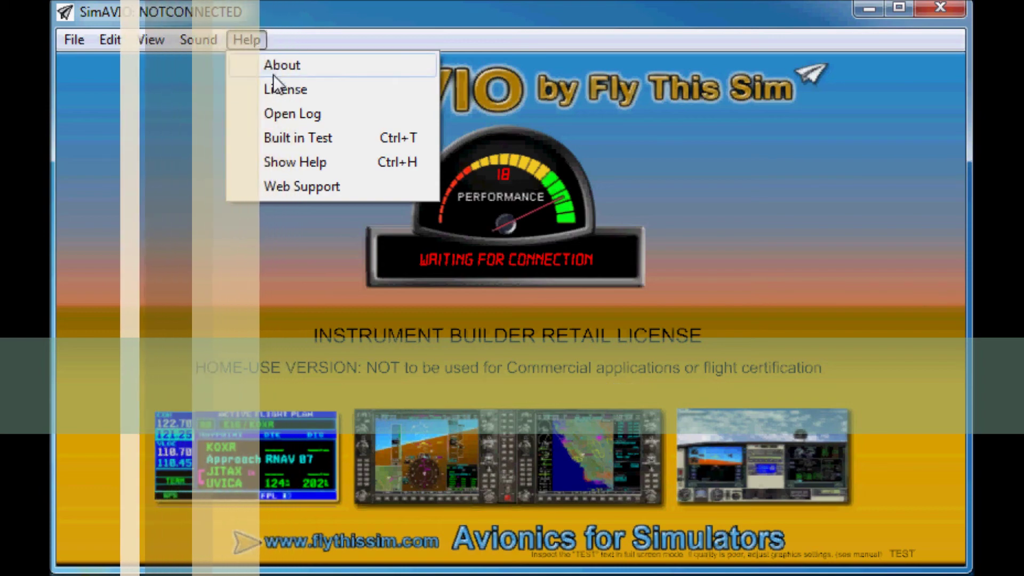
pyautogui.click(278, 90)
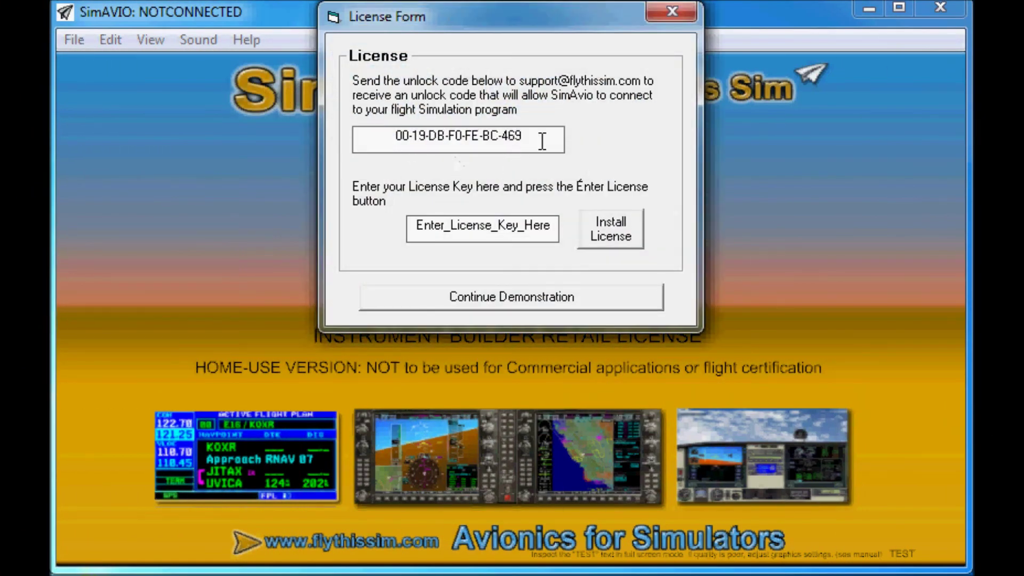
pyautogui.moveTo(533, 137); pyautogui.dragTo(384, 141)
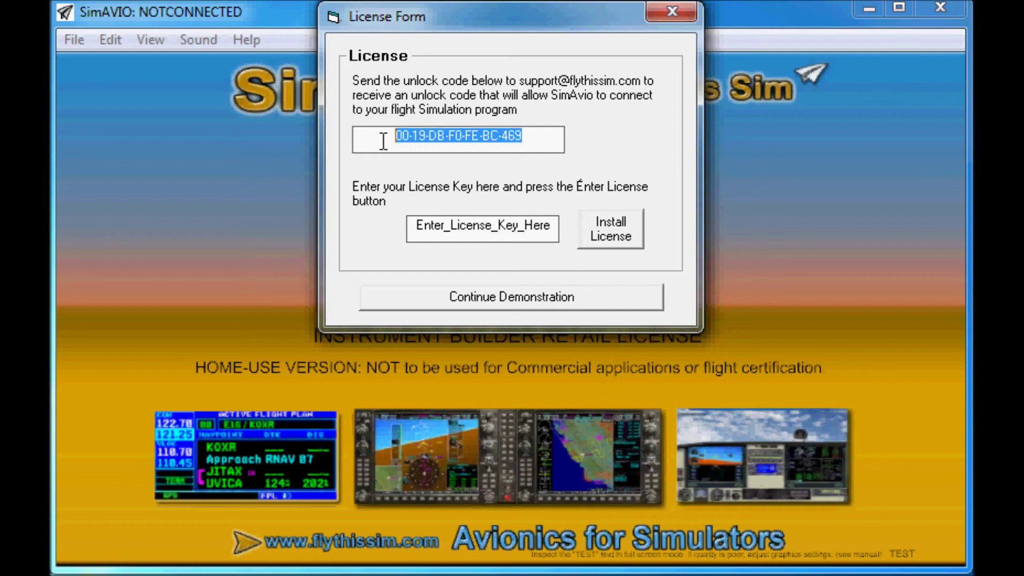
pyautogui.rightClick(452, 137)
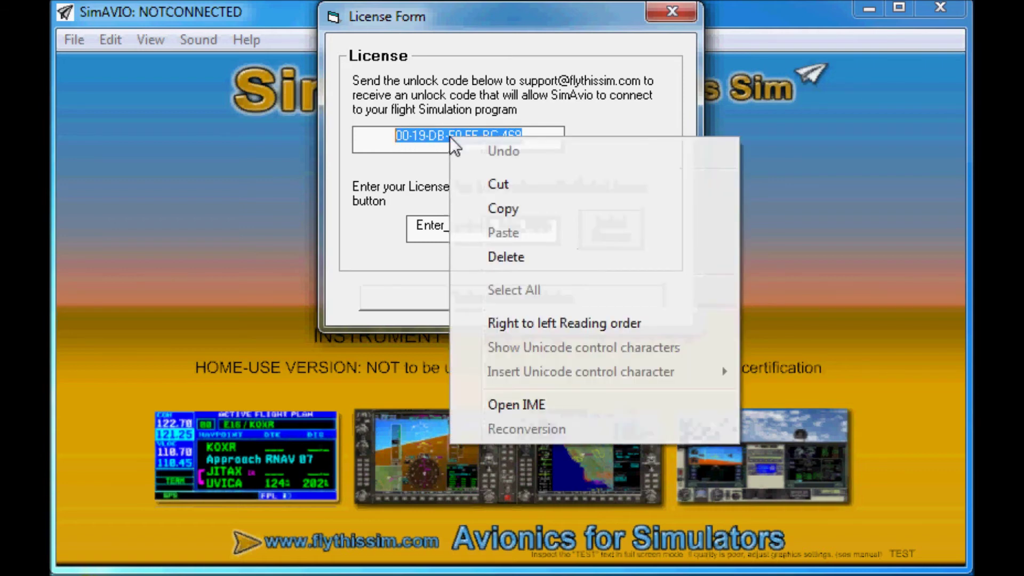
pyautogui.click(510, 208)
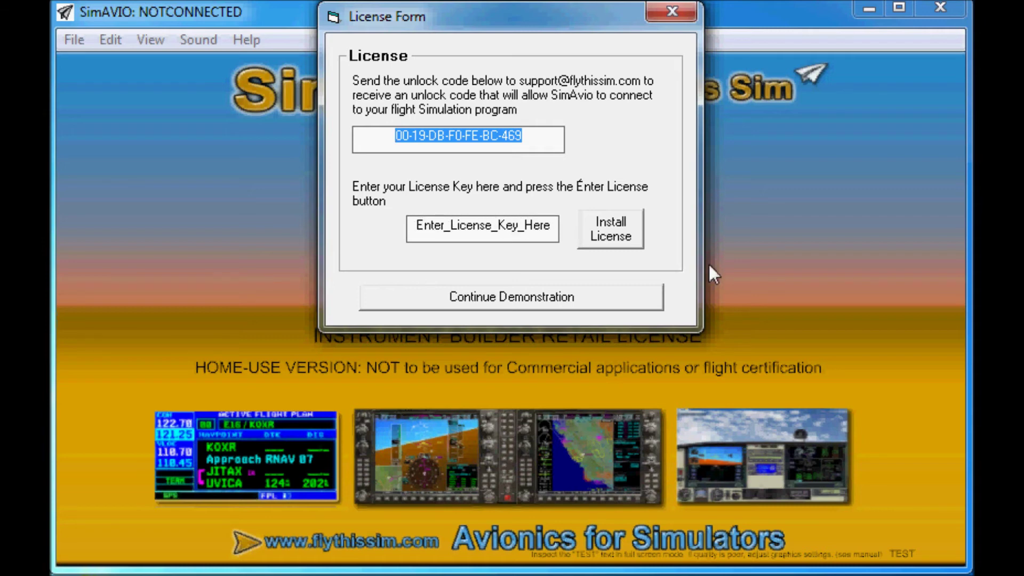
# - Paste the license key over the placeholder in the License Form and install it
pyautogui.hotkey('alt', 'Tab')
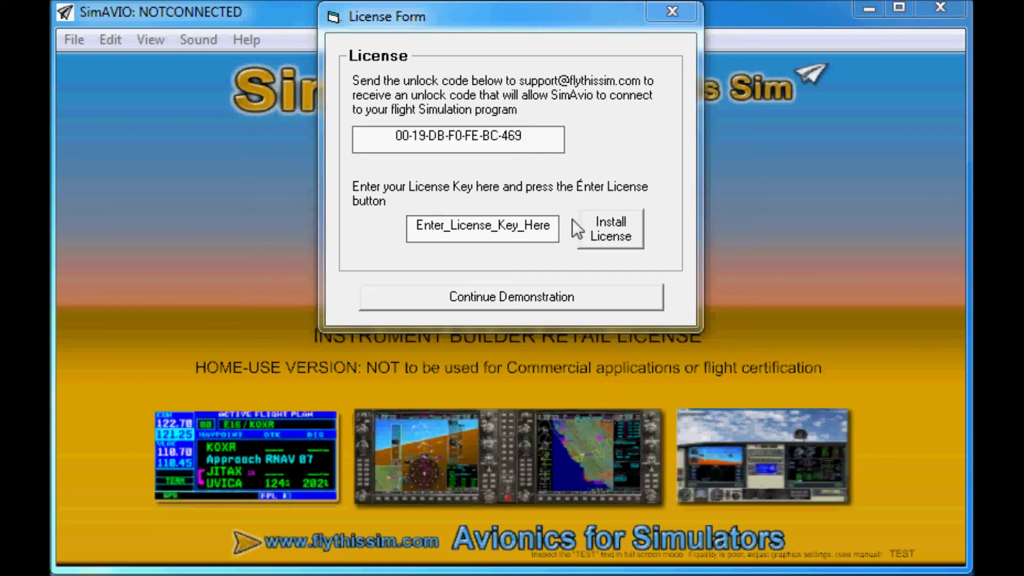
pyautogui.click(543, 227)
pyautogui.doubleClick(543, 227)
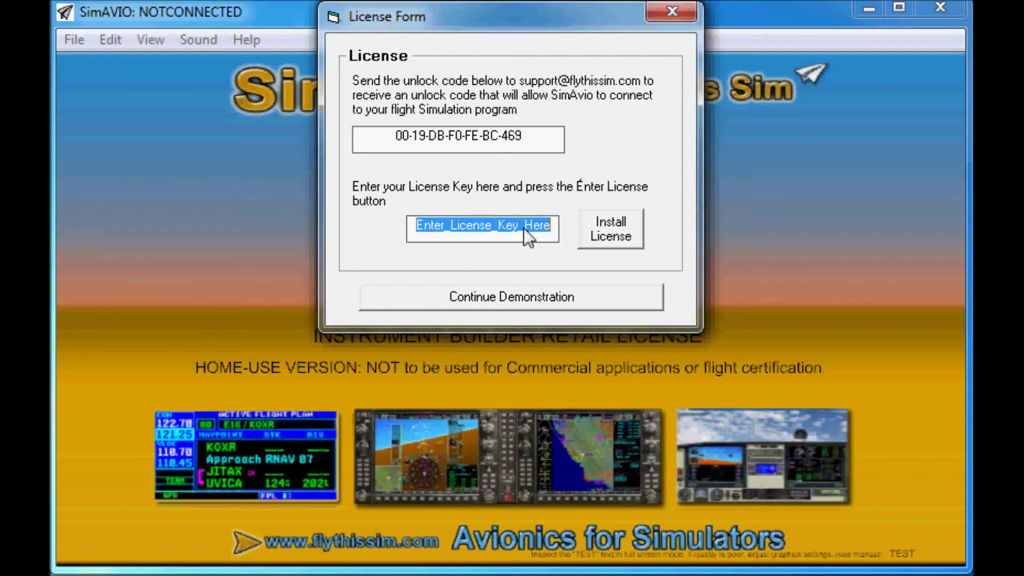
pyautogui.moveTo(553, 229); pyautogui.dragTo(420, 231)
pyautogui.rightClick(453, 229)
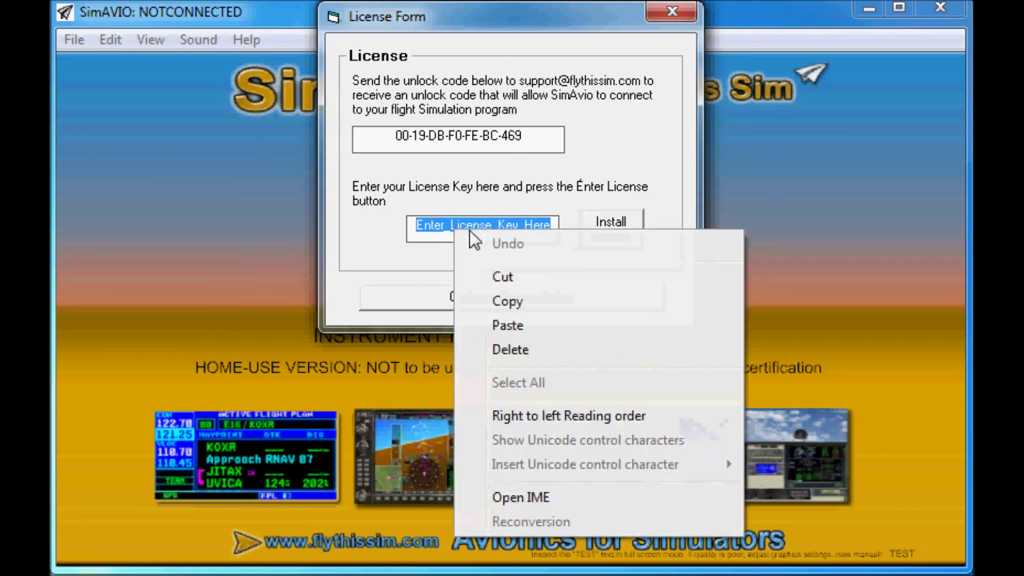
pyautogui.click(523, 324)
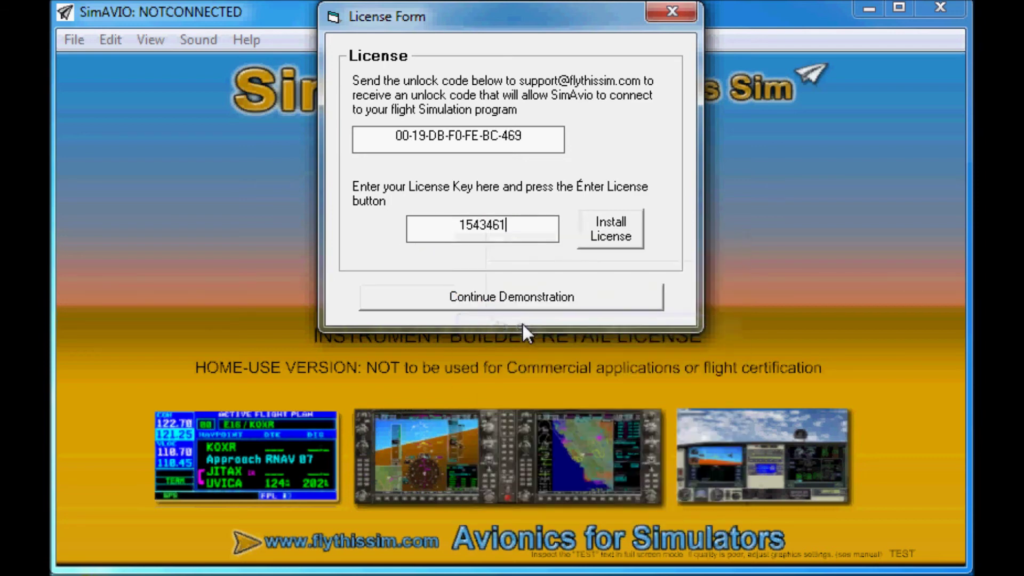
pyautogui.click(621, 235)
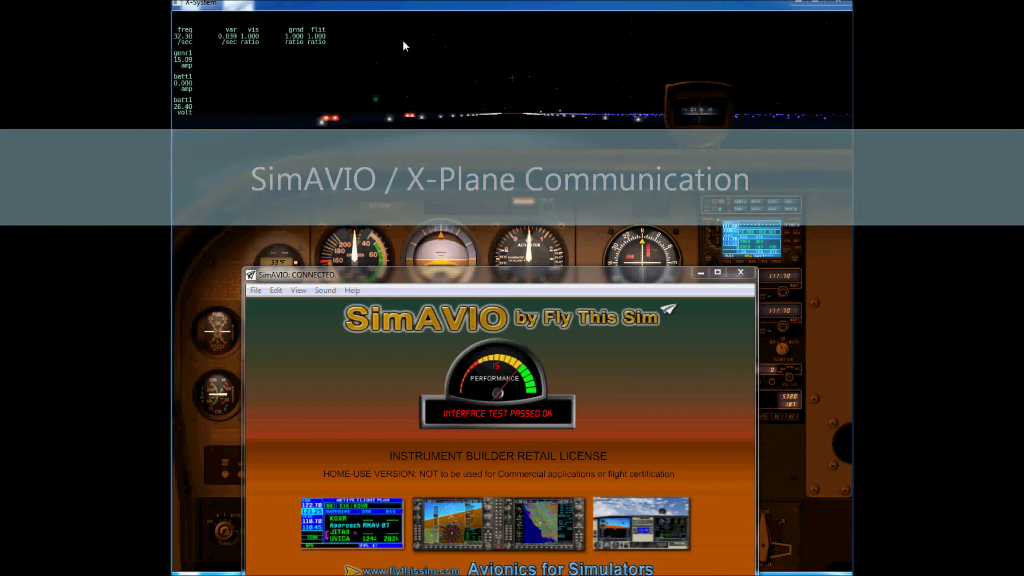
pyautogui.moveTo(530, 18)
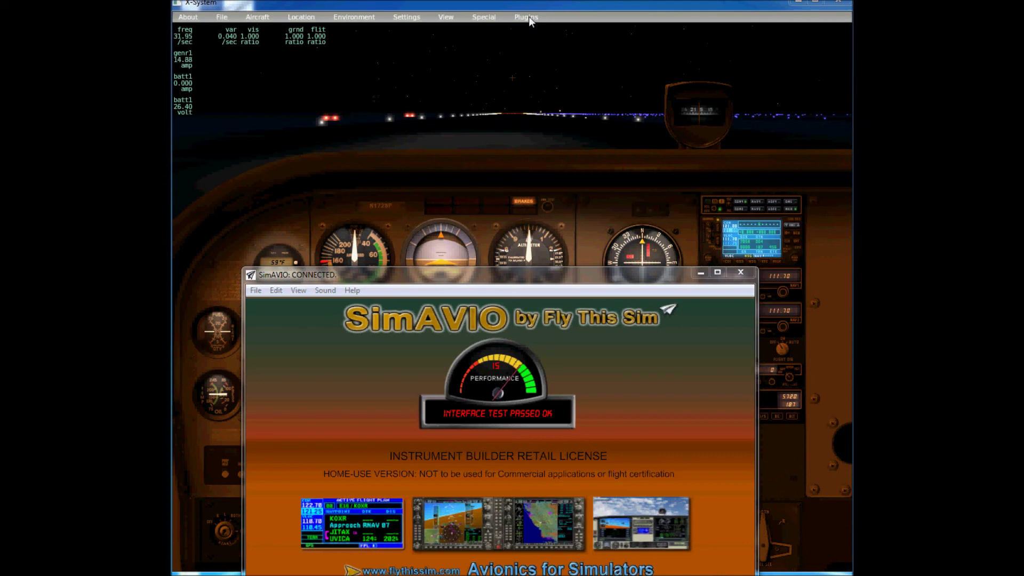
pyautogui.click(529, 17)
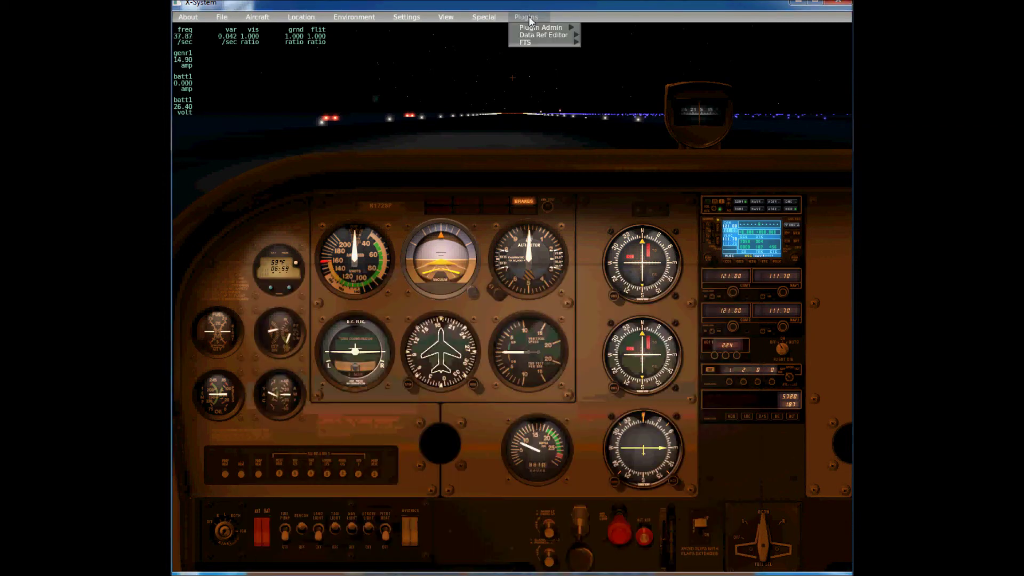
pyautogui.click(526, 43)
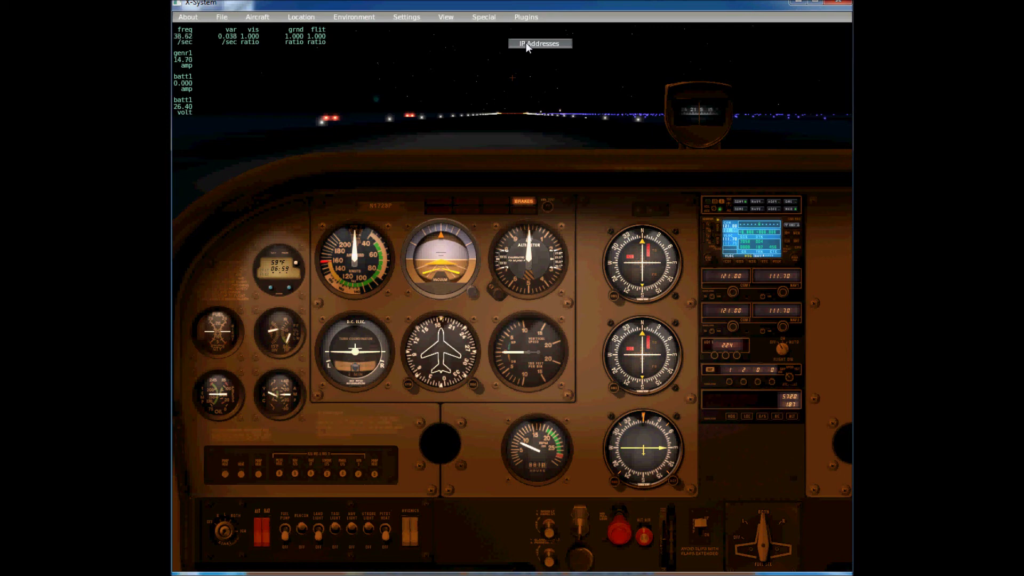
pyautogui.click(526, 44)
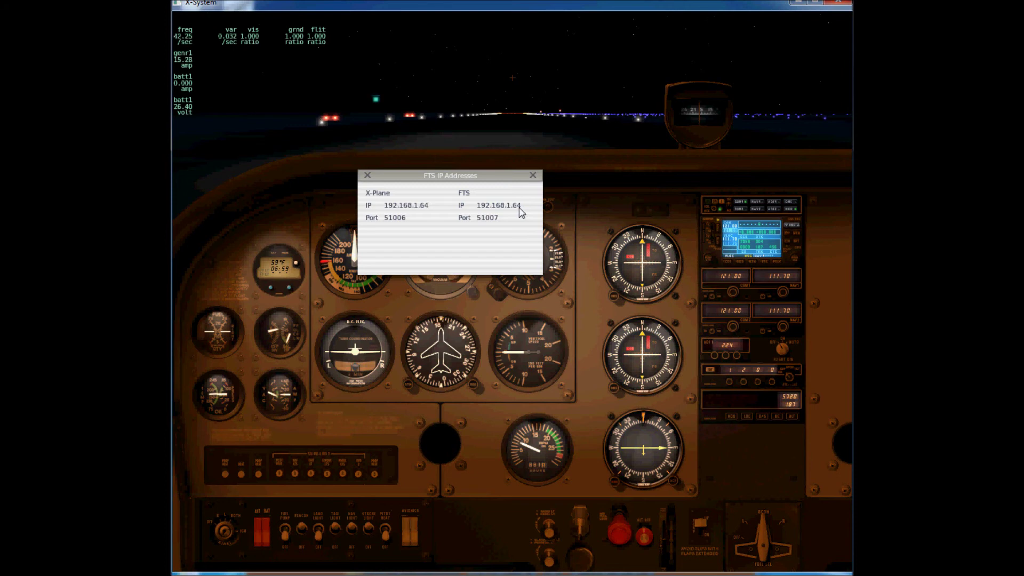
pyautogui.click(533, 176)
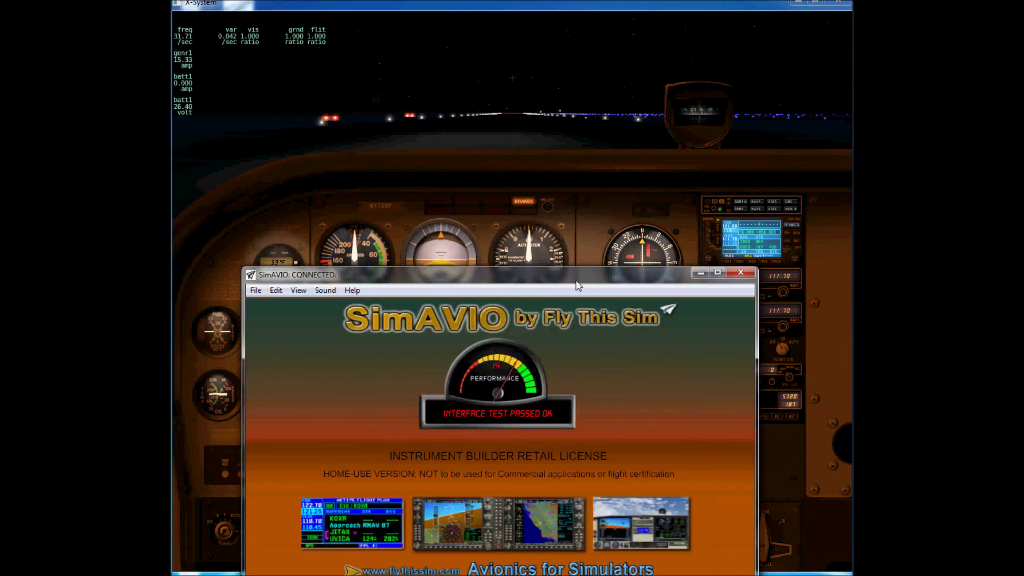
# - Drag the SimAVIO window slightly up and to the right
pyautogui.moveTo(576, 281); pyautogui.dragTo(579, 273)
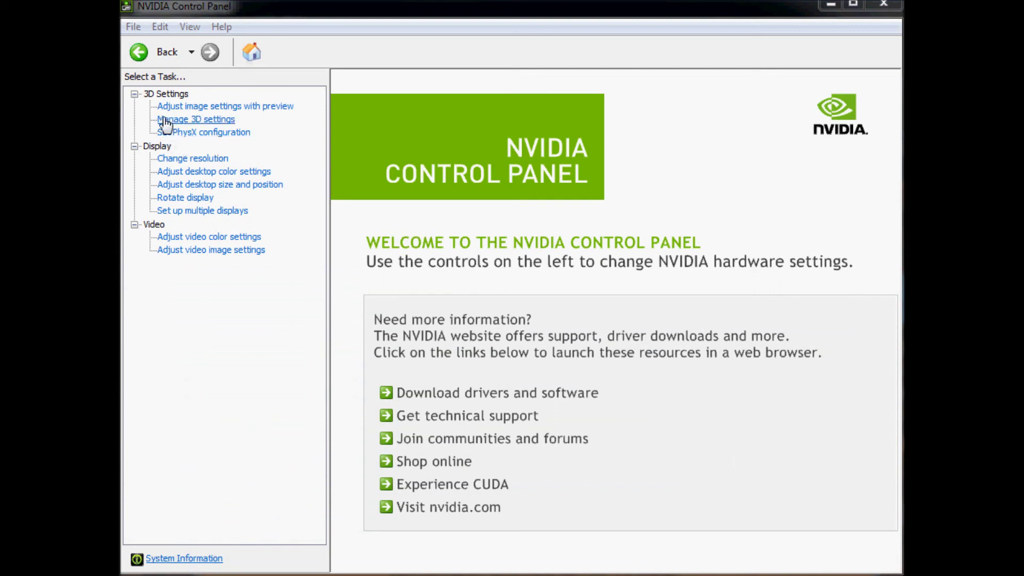
# - In Manage 3D settings, check Global Settings, then keep simavio.exe selected under Program Settings and start adding a program
pyautogui.click(194, 123)
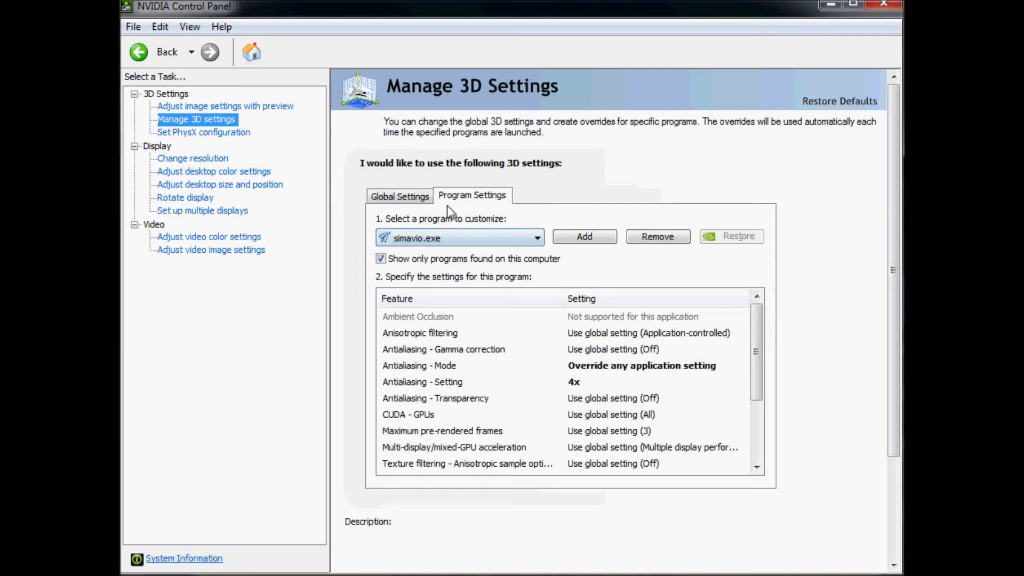
pyautogui.click(399, 195)
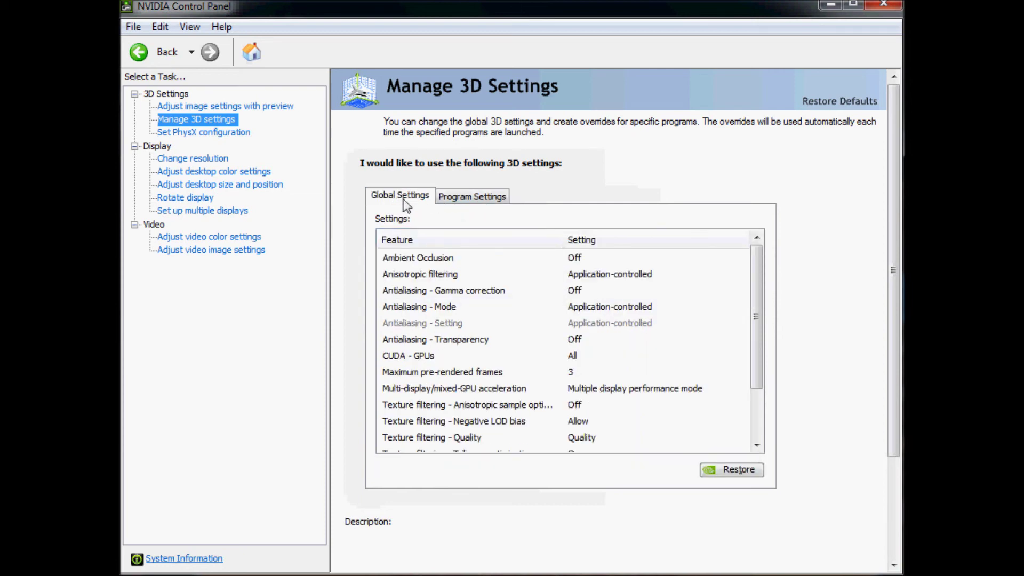
pyautogui.click(471, 200)
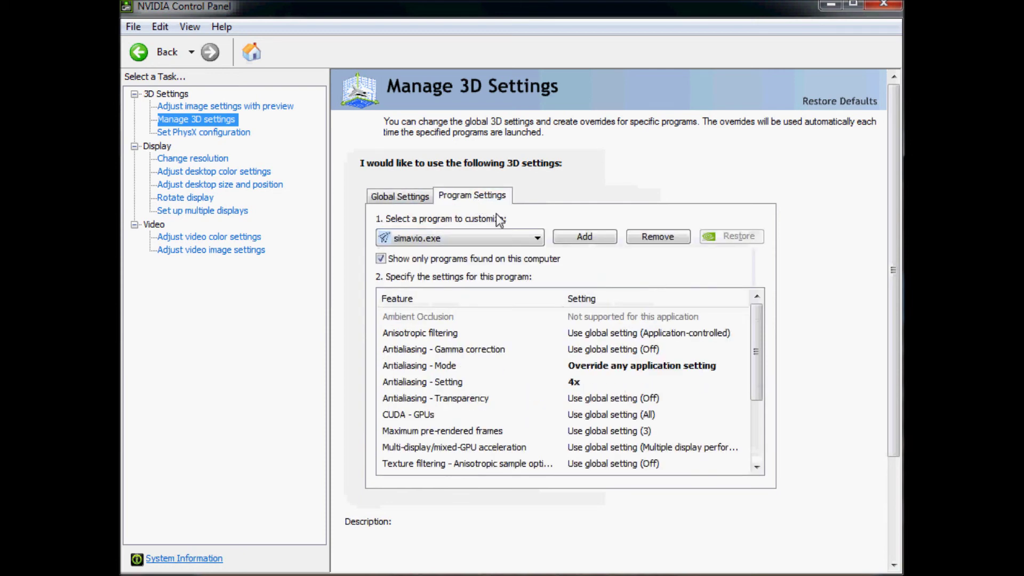
pyautogui.click(538, 239)
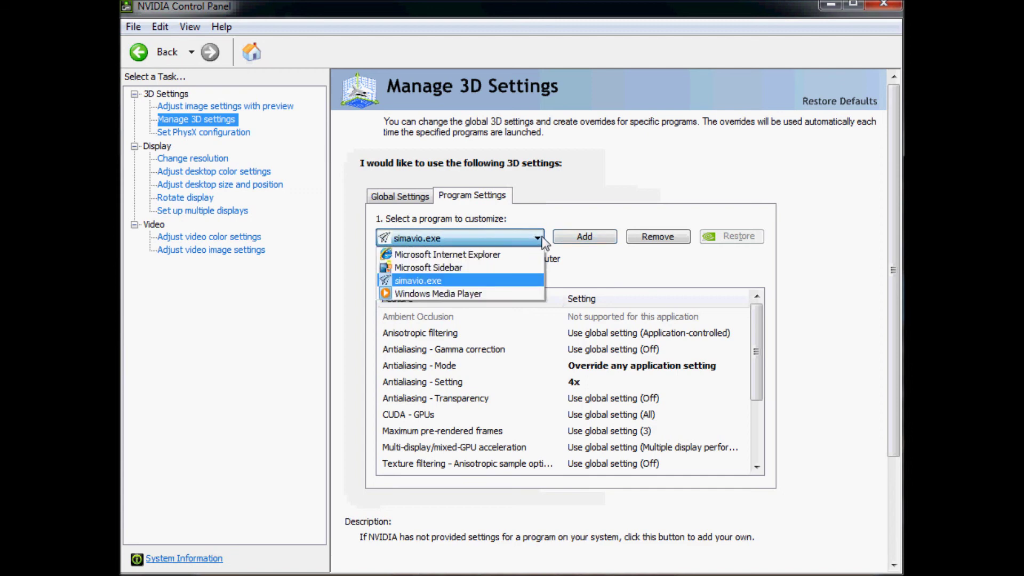
pyautogui.click(542, 240)
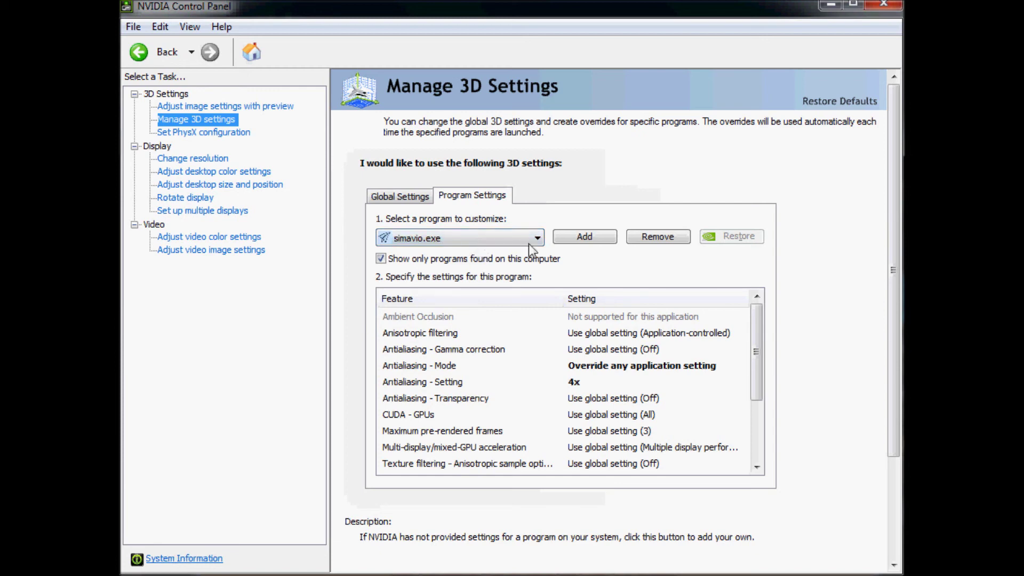
pyautogui.click(585, 237)
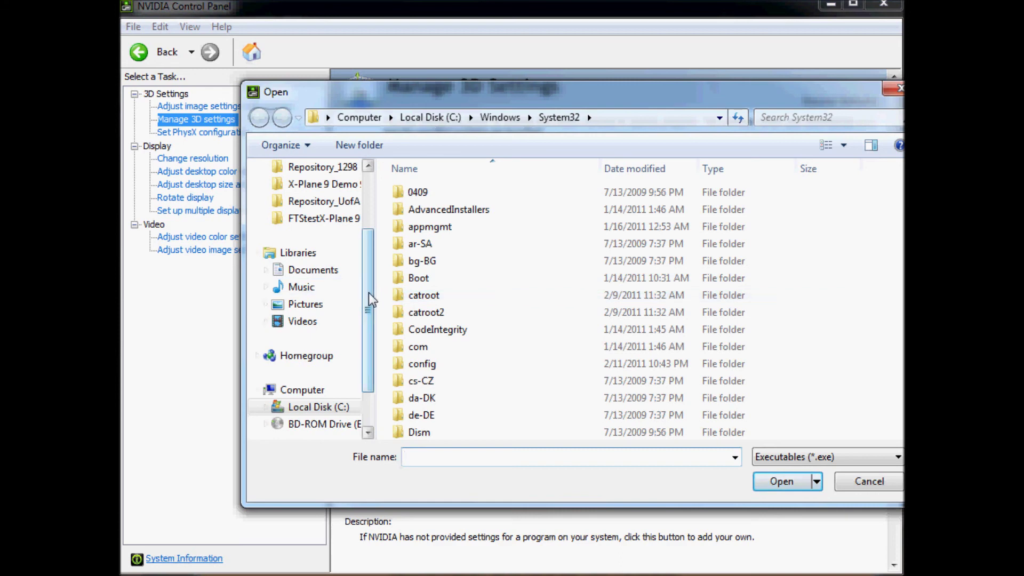
# - Browse to C:\Program Files\SimAVIO in the Open dialog and choose the SimAvio application
pyautogui.scroll(2, 376, 256)
pyautogui.scroll(1, 376, 256)
pyautogui.scroll(-2, 380, 294)
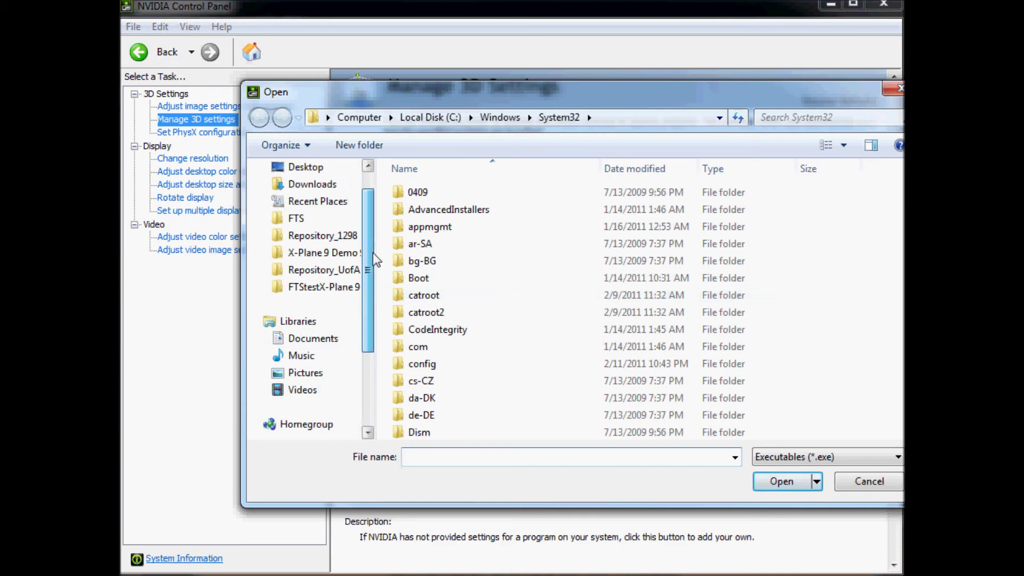
pyautogui.scroll(-1, 380, 295)
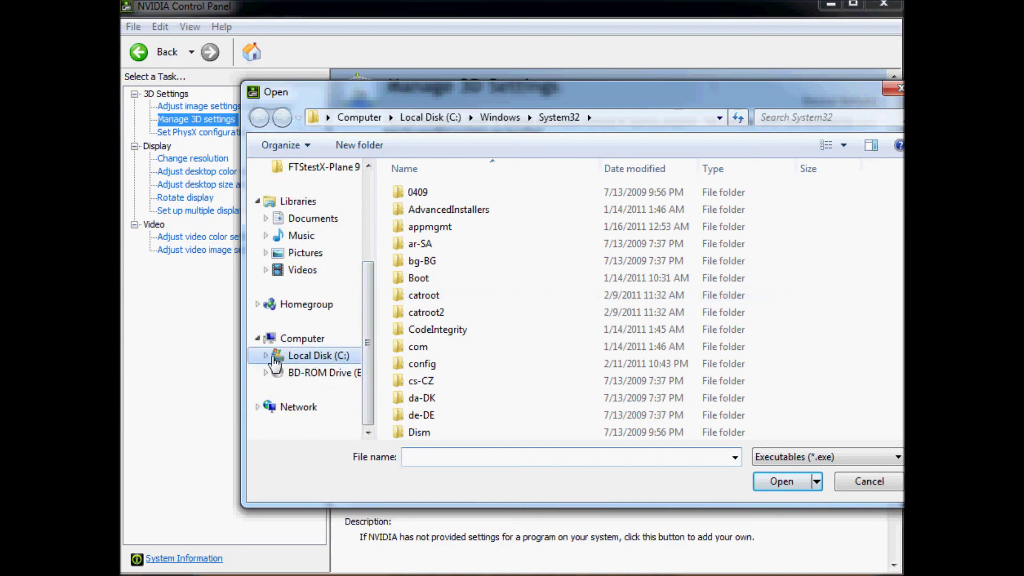
pyautogui.click(265, 424)
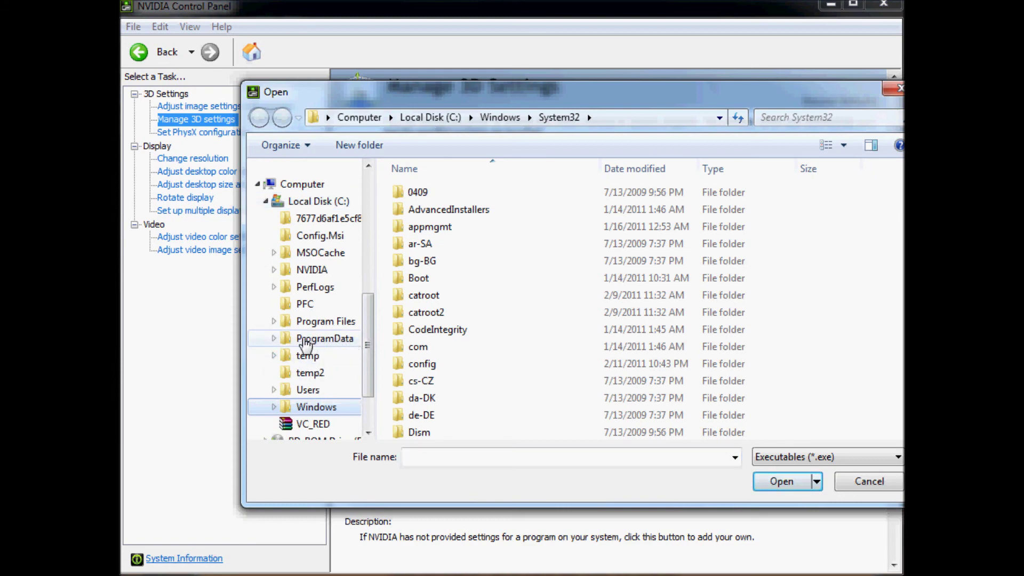
pyautogui.click(278, 321)
pyautogui.moveTo(366, 268); pyautogui.dragTo(368, 371)
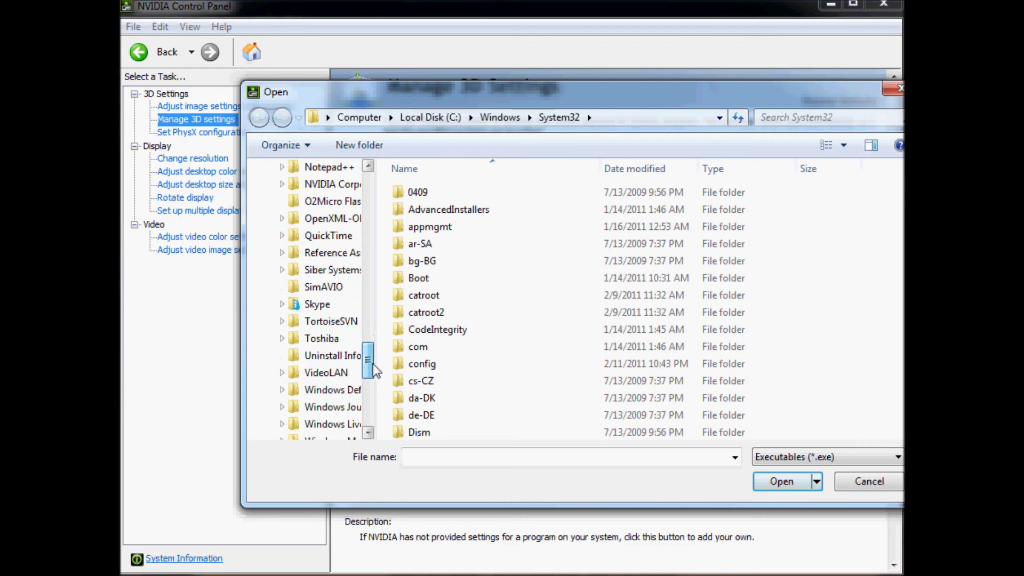
pyautogui.click(296, 286)
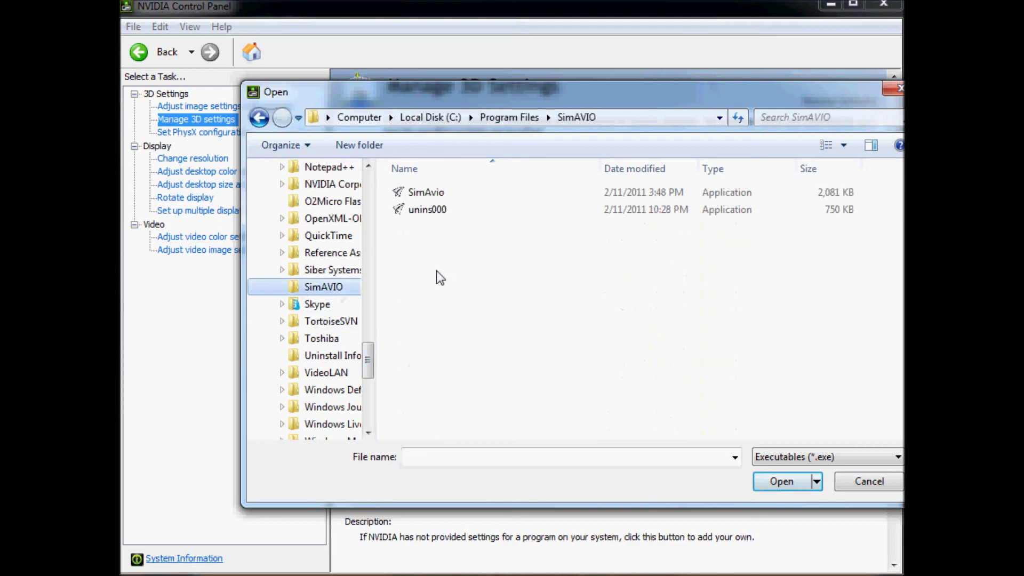
pyautogui.click(430, 196)
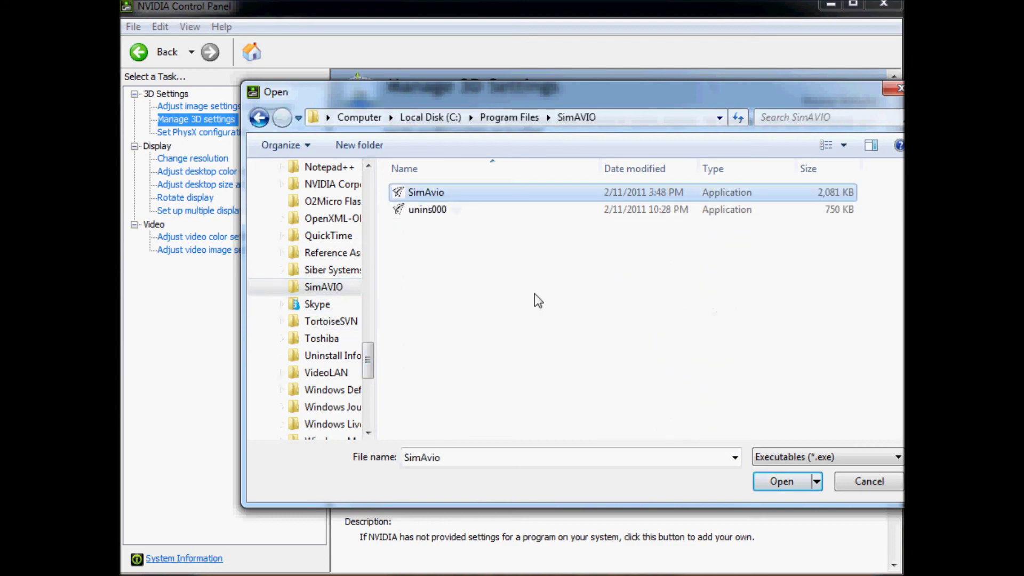
pyautogui.click(782, 481)
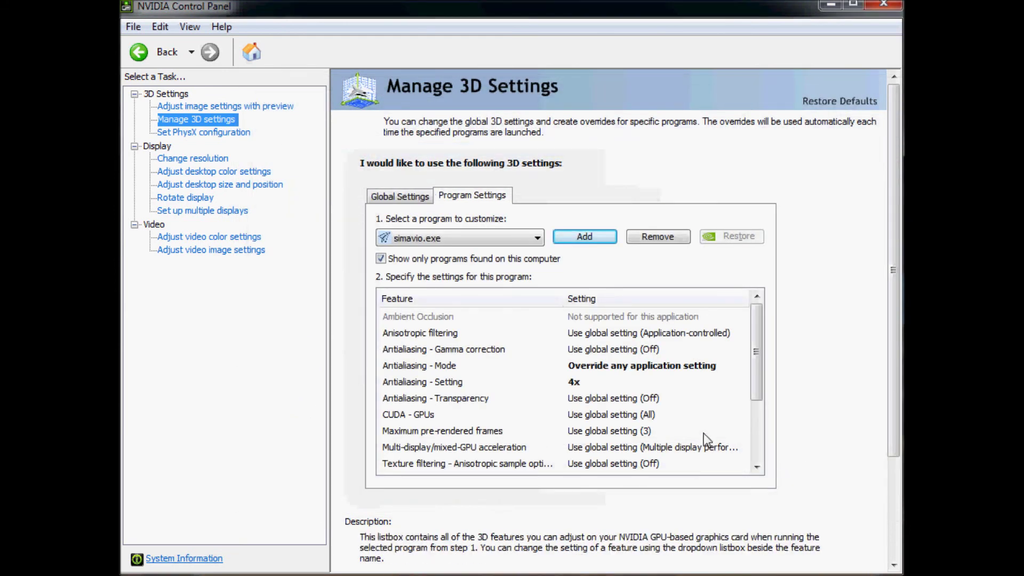
# - For simavio.exe, set Antialiasing - Mode to Override any application setting and Antialiasing - Setting to 4x
pyautogui.click(537, 240)
pyautogui.click(535, 238)
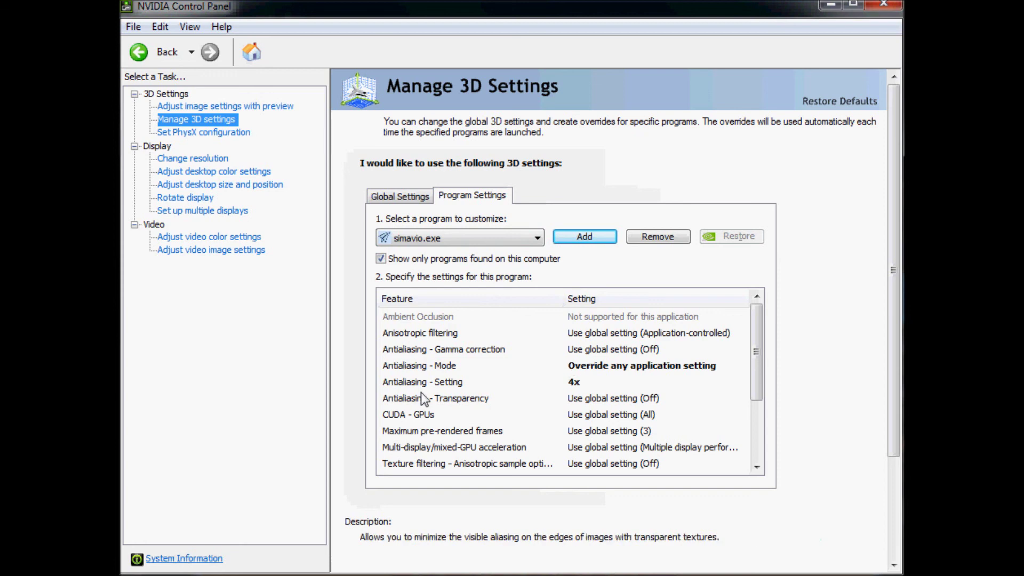
pyautogui.click(418, 368)
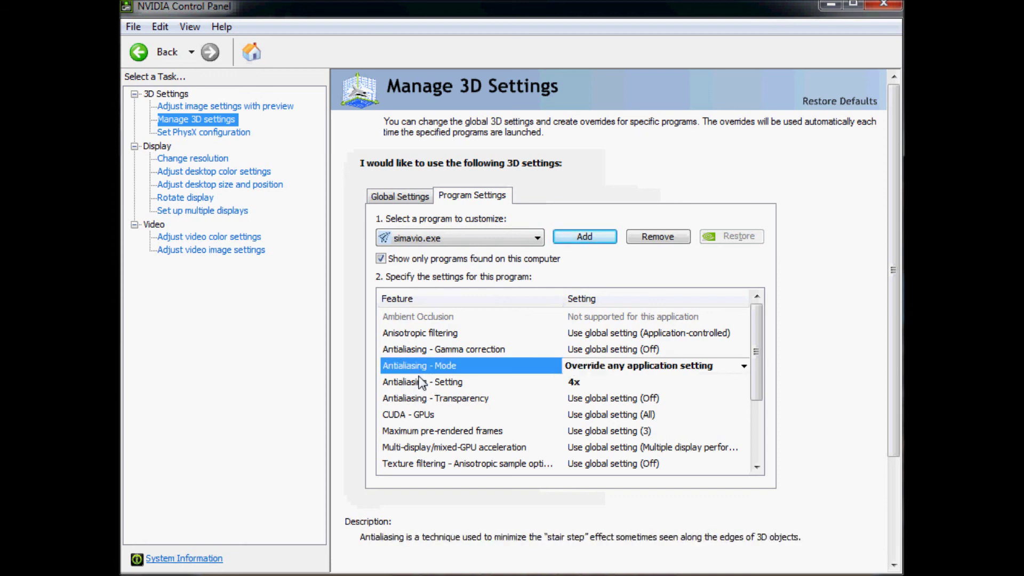
pyautogui.click(742, 366)
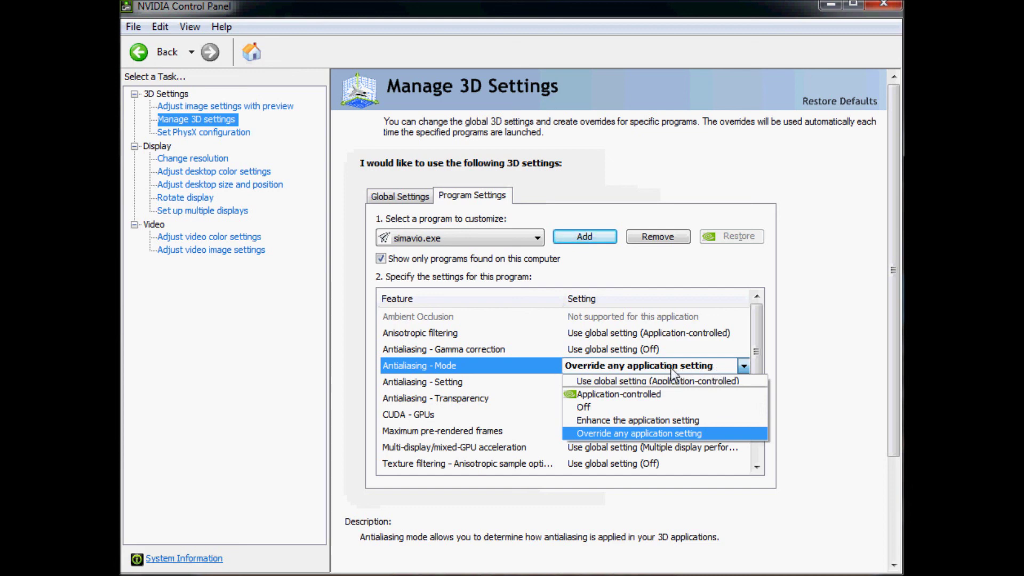
pyautogui.click(744, 368)
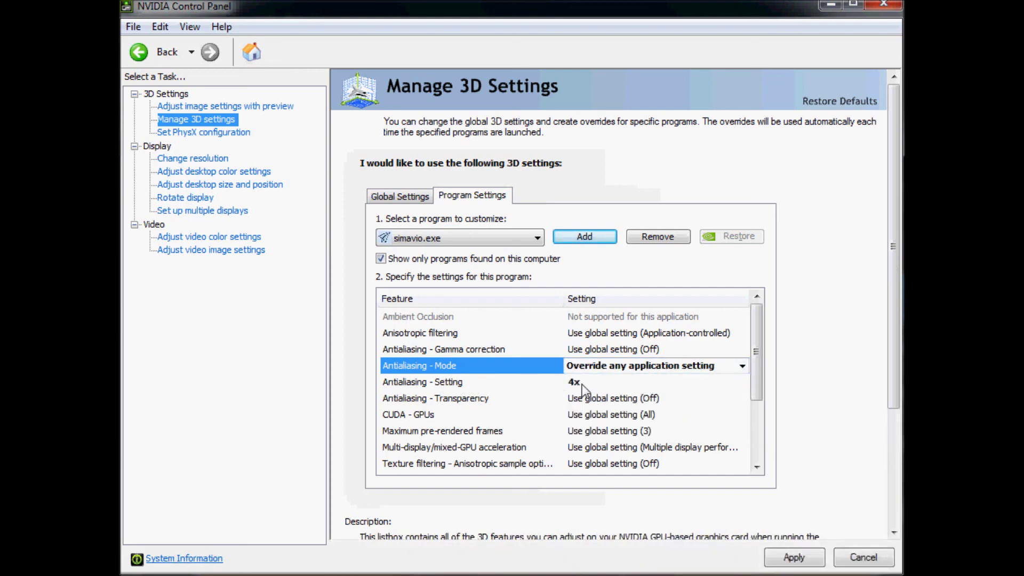
pyautogui.click(620, 382)
pyautogui.click(619, 383)
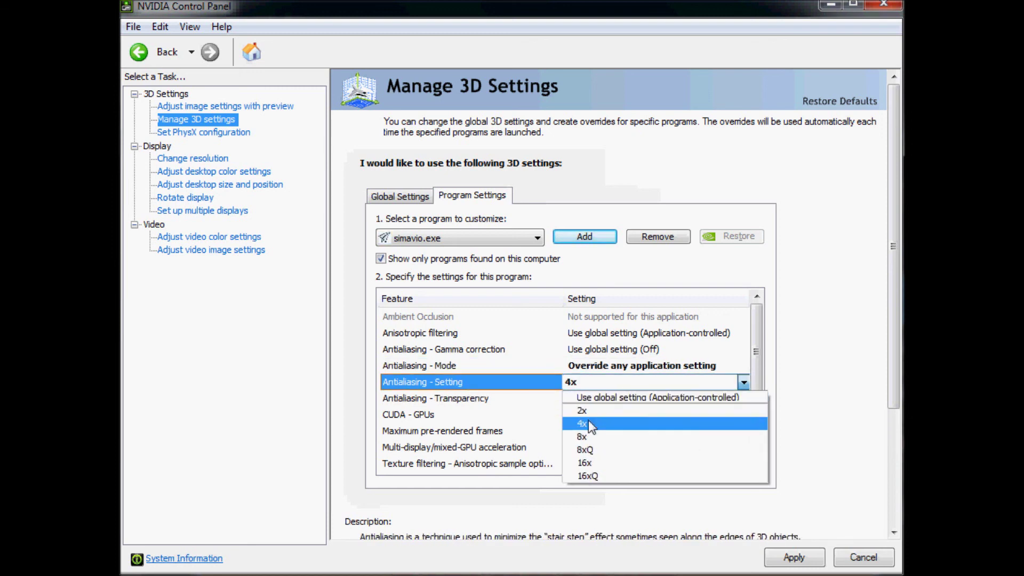
pyautogui.click(592, 381)
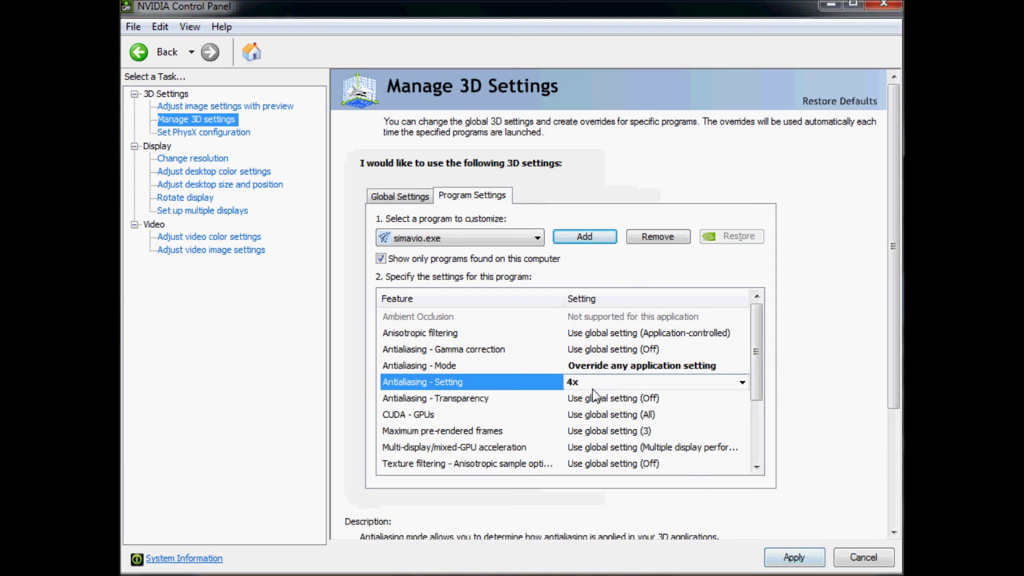
# - Apply the antialiasing changes, keep the new desktop configuration, and close NVIDIA Control Panel
pyautogui.click(797, 559)
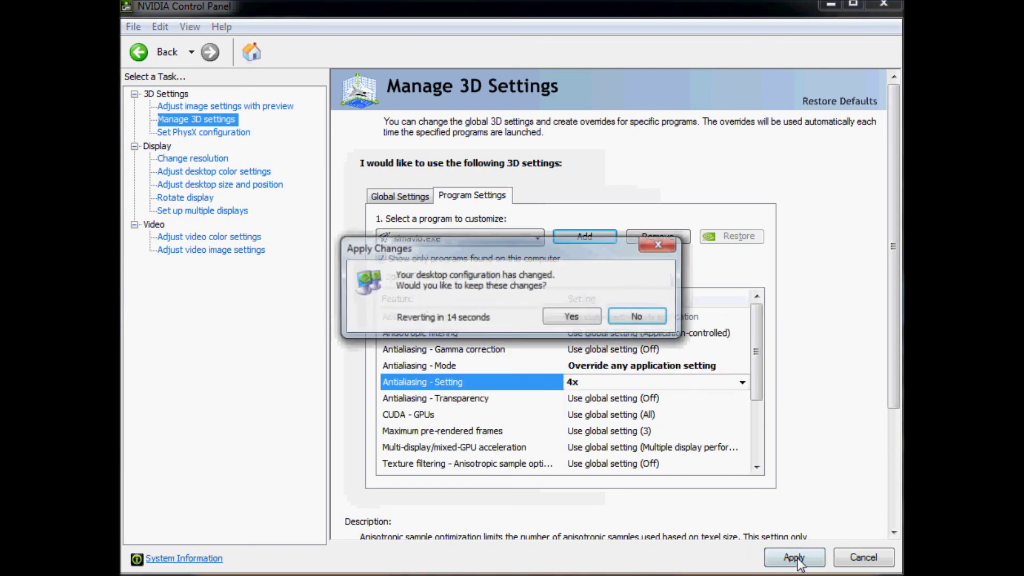
pyautogui.click(581, 318)
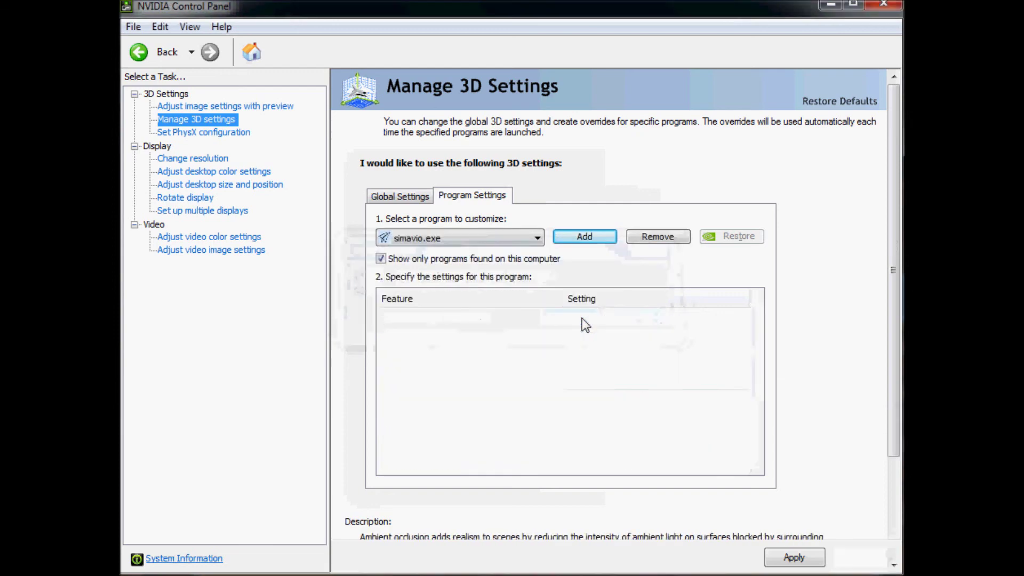
pyautogui.click(877, 6)
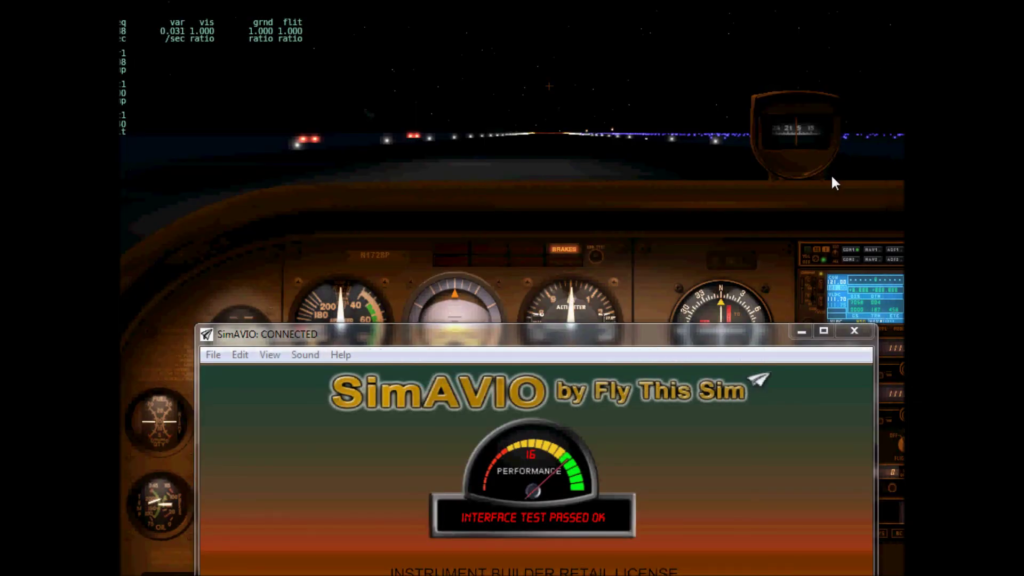
# - Close SimAVIO and relaunch it from the Start menu so it loads its nav data
pyautogui.click(856, 335)
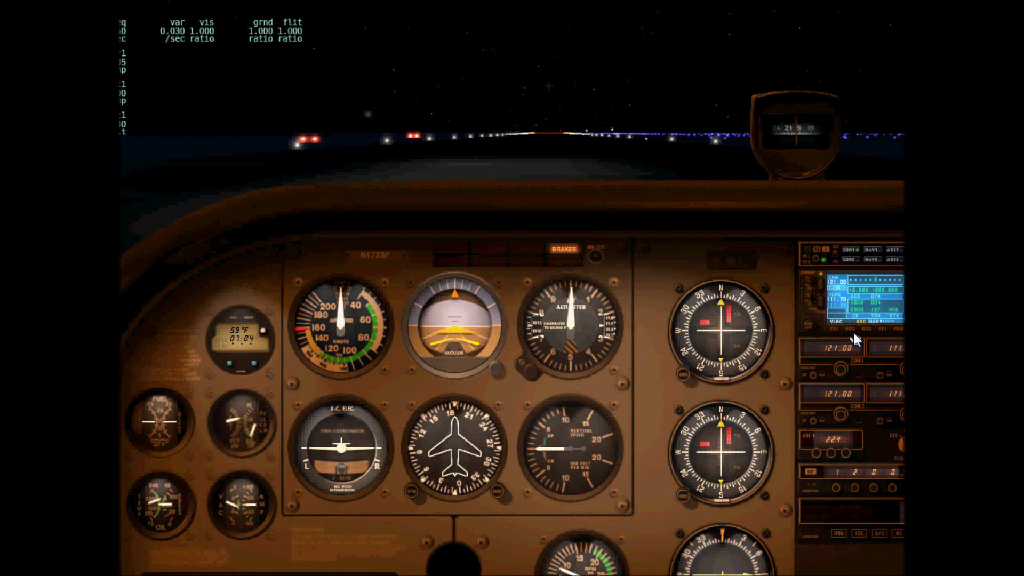
pyautogui.press('super')
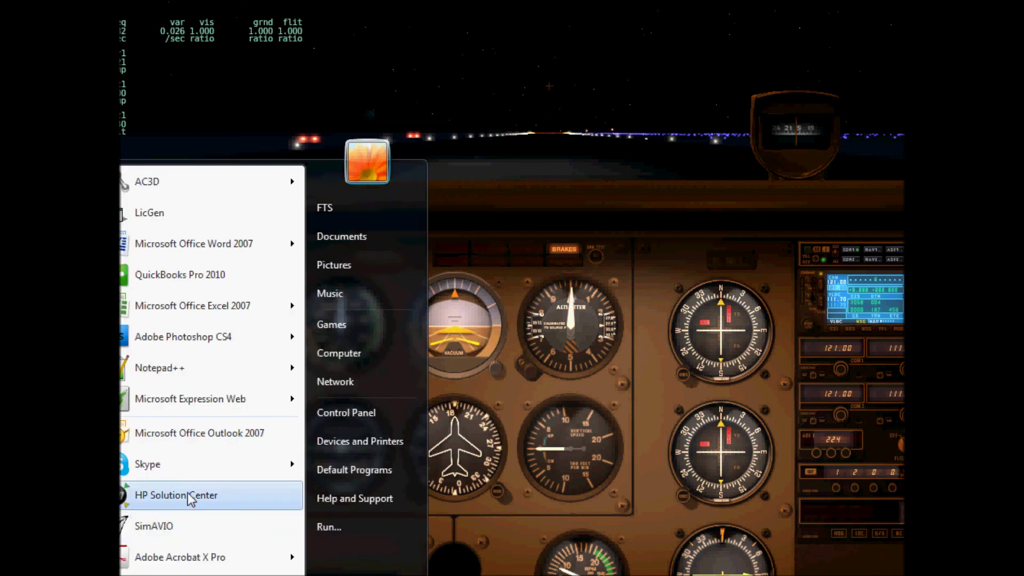
pyautogui.click(160, 523)
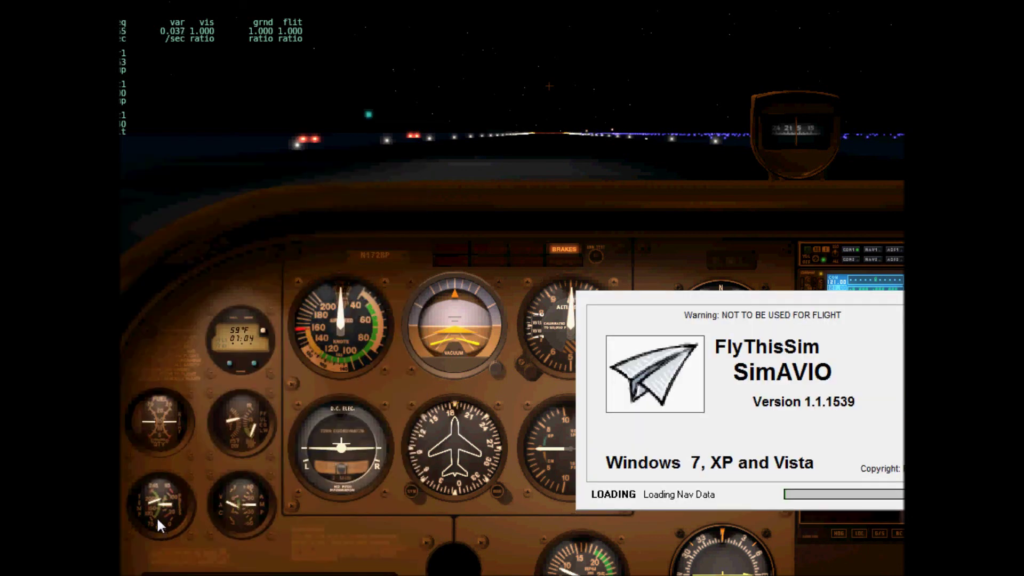